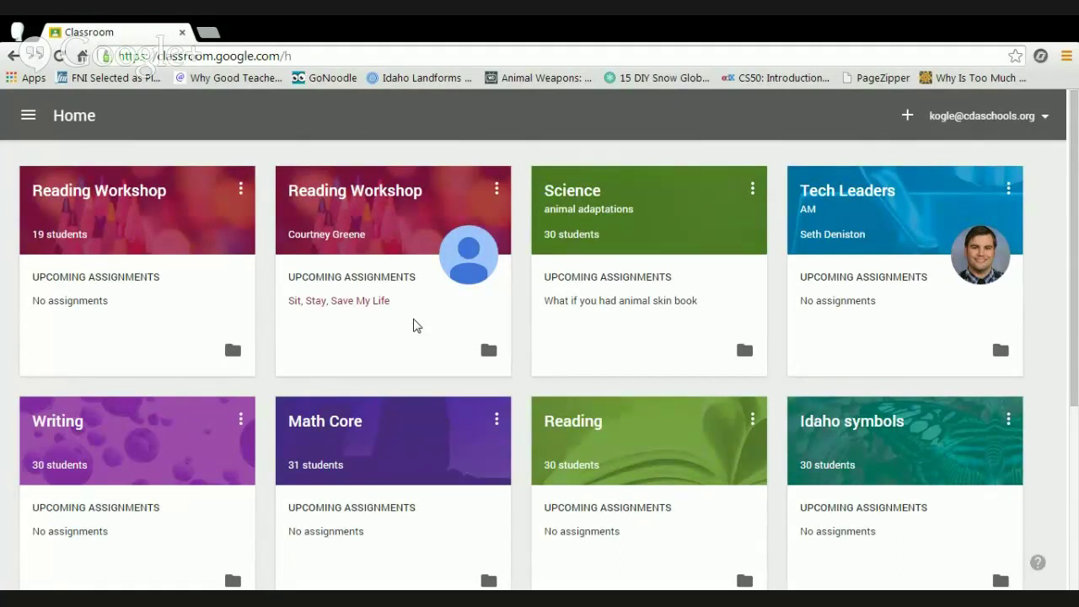
Open the Science animal adaptations class and examine its assignments back to the What if you had animal teeth assignment.
{"action": "left_click", "coordinate": [566, 200]}
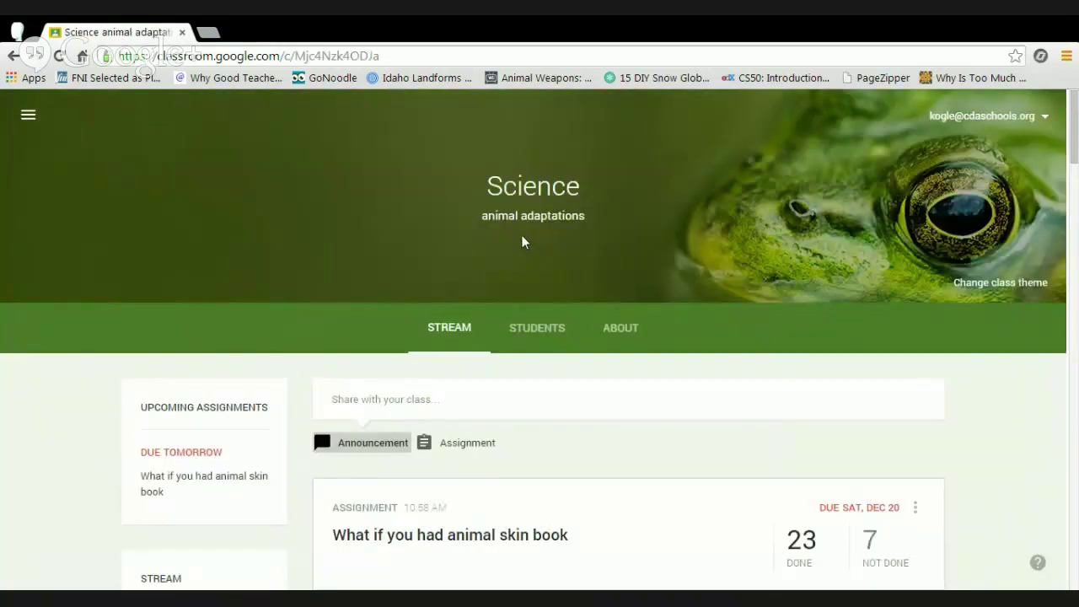
{"action": "scroll", "coordinate": [573, 361], "scroll_direction": "down", "scroll_amount": 3}
{"action": "scroll", "coordinate": [574, 361], "scroll_direction": "down", "scroll_amount": 6}
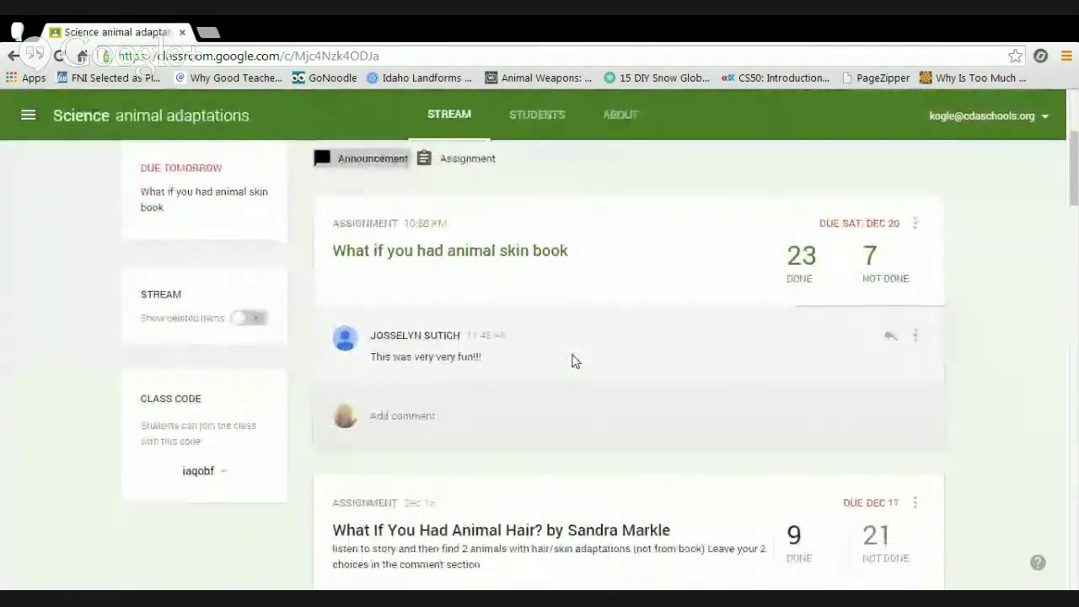
{"action": "scroll", "coordinate": [573, 360], "scroll_direction": "down", "scroll_amount": 8}
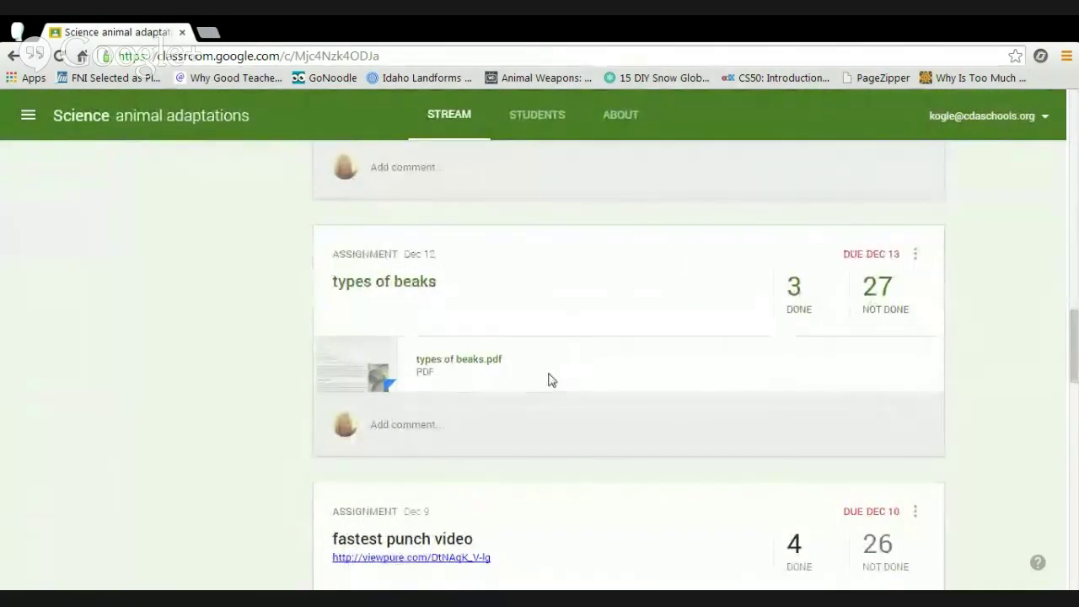
{"action": "scroll", "coordinate": [593, 480], "scroll_direction": "down", "scroll_amount": 3}
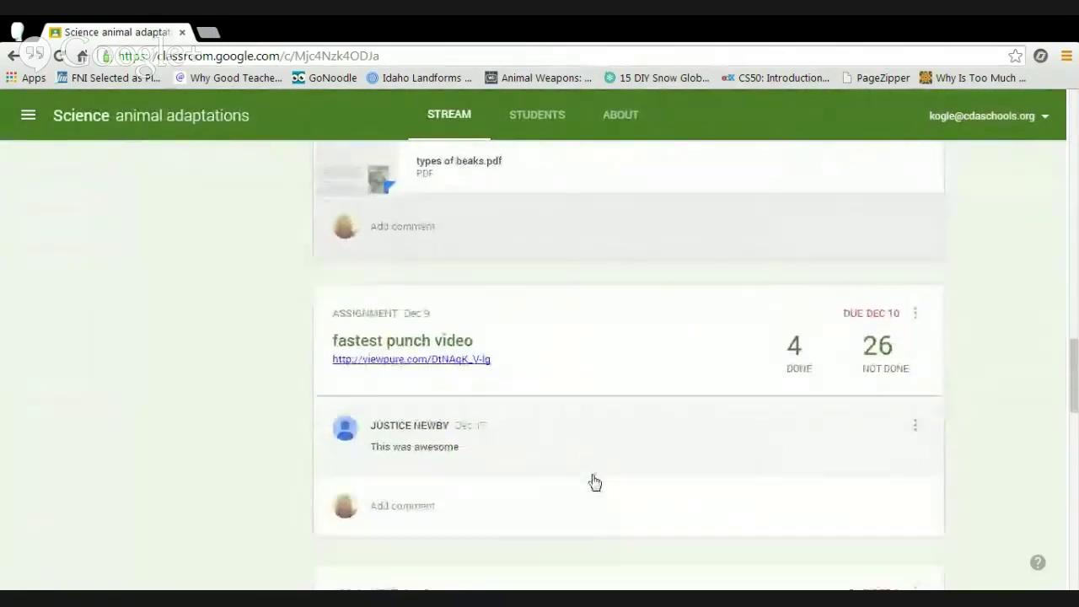
{"action": "scroll", "coordinate": [594, 481], "scroll_direction": "down", "scroll_amount": 2}
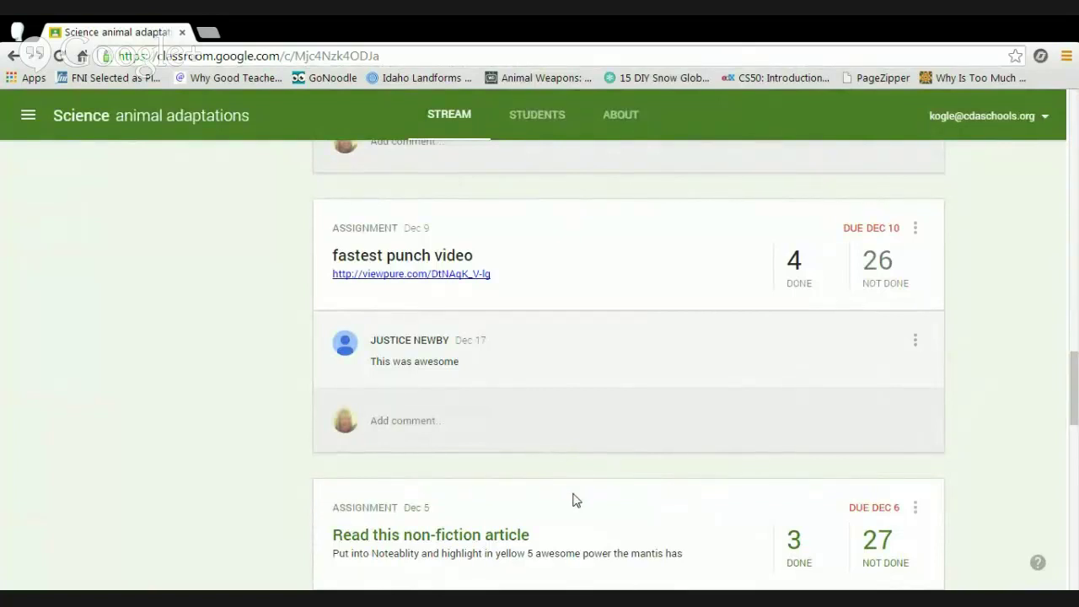
{"action": "scroll", "coordinate": [572, 500], "scroll_direction": "down", "scroll_amount": 2}
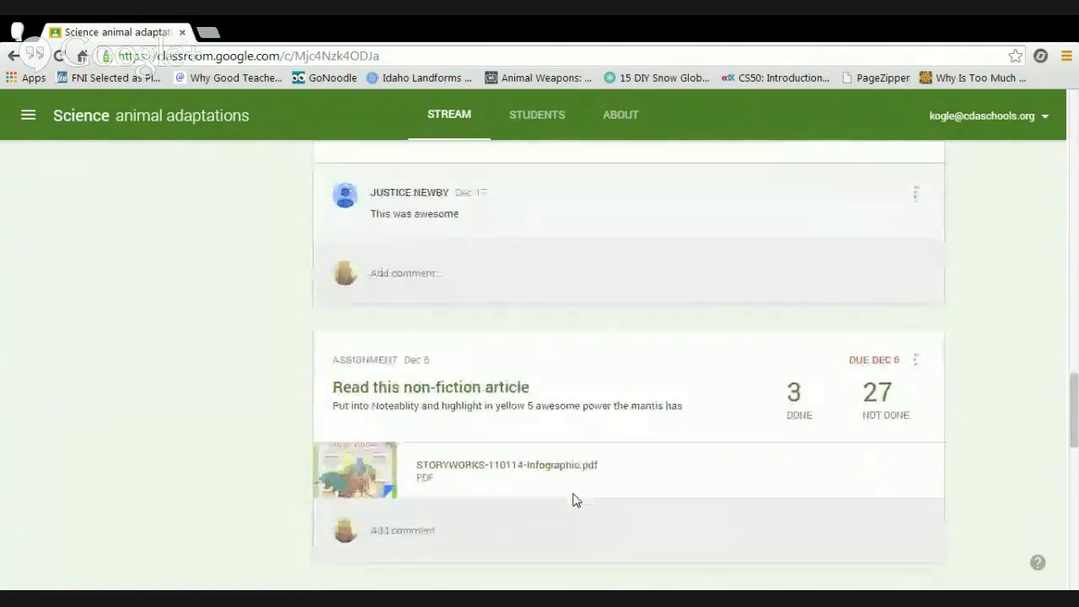
{"action": "scroll", "coordinate": [572, 500], "scroll_direction": "down", "scroll_amount": 2}
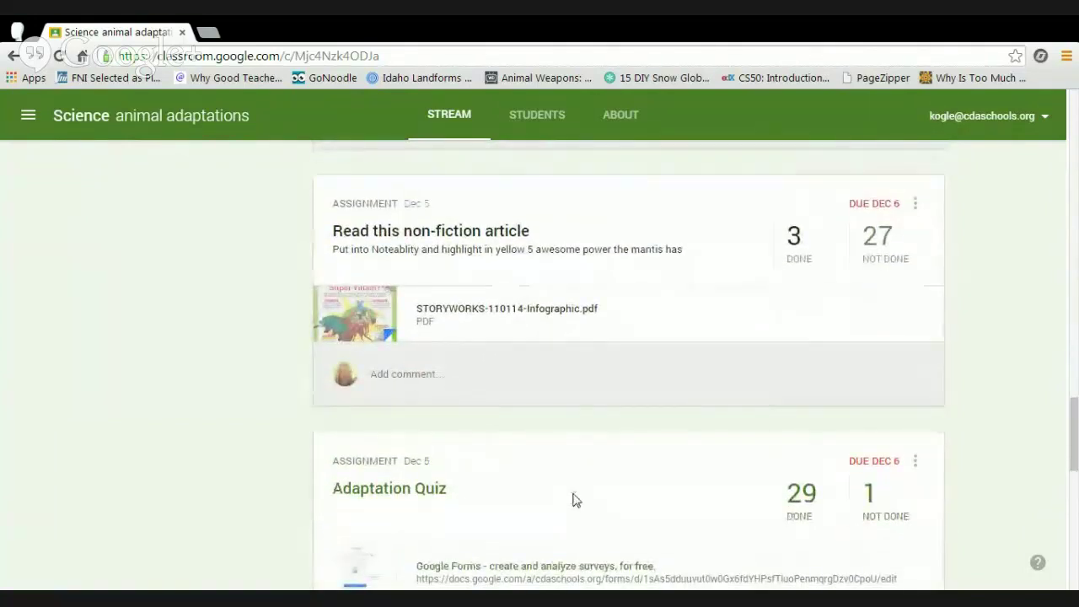
{"action": "scroll", "coordinate": [573, 500], "scroll_direction": "down", "scroll_amount": 6}
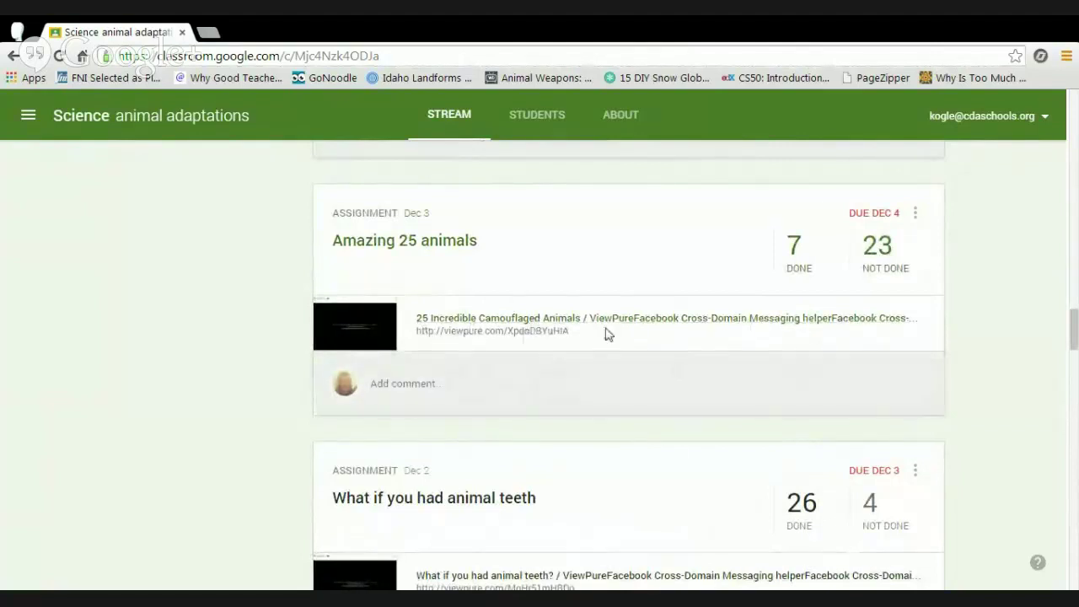
{"action": "scroll", "coordinate": [607, 333], "scroll_direction": "down", "scroll_amount": 3}
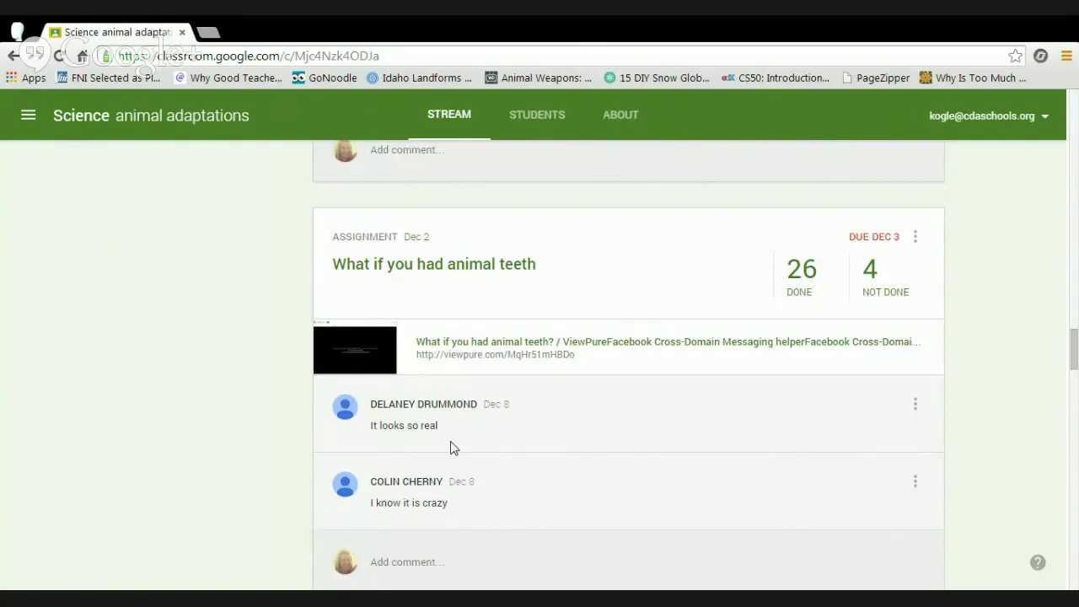
Review the Adaptation Quiz, Read this non-fiction article and fastest punch video assignments in the class stream.
{"action": "scroll", "coordinate": [450, 448], "scroll_direction": "up", "scroll_amount": 3}
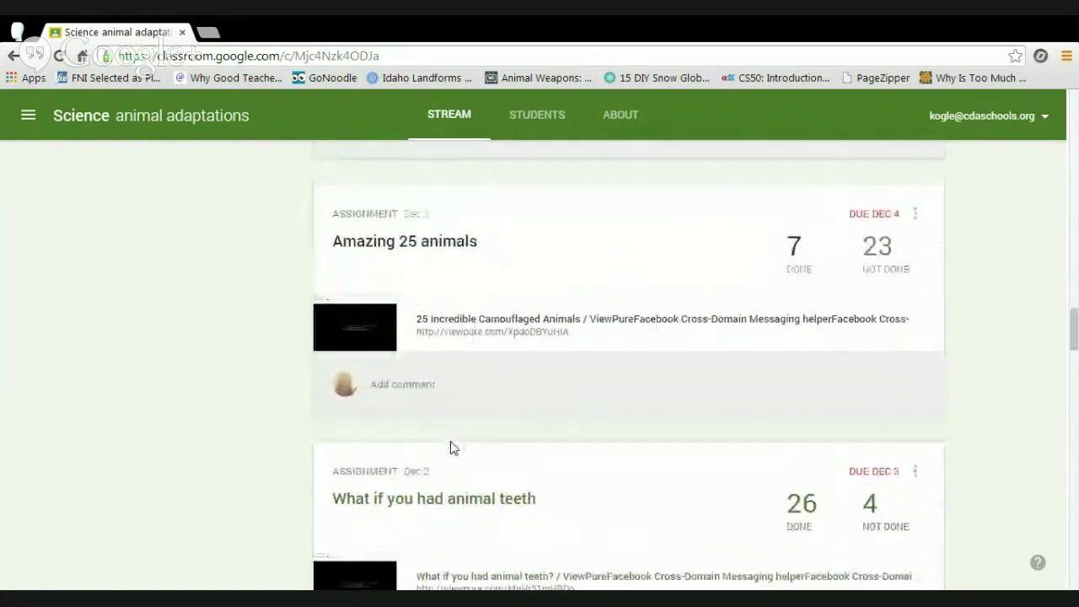
{"action": "scroll", "coordinate": [450, 448], "scroll_direction": "up", "scroll_amount": 3}
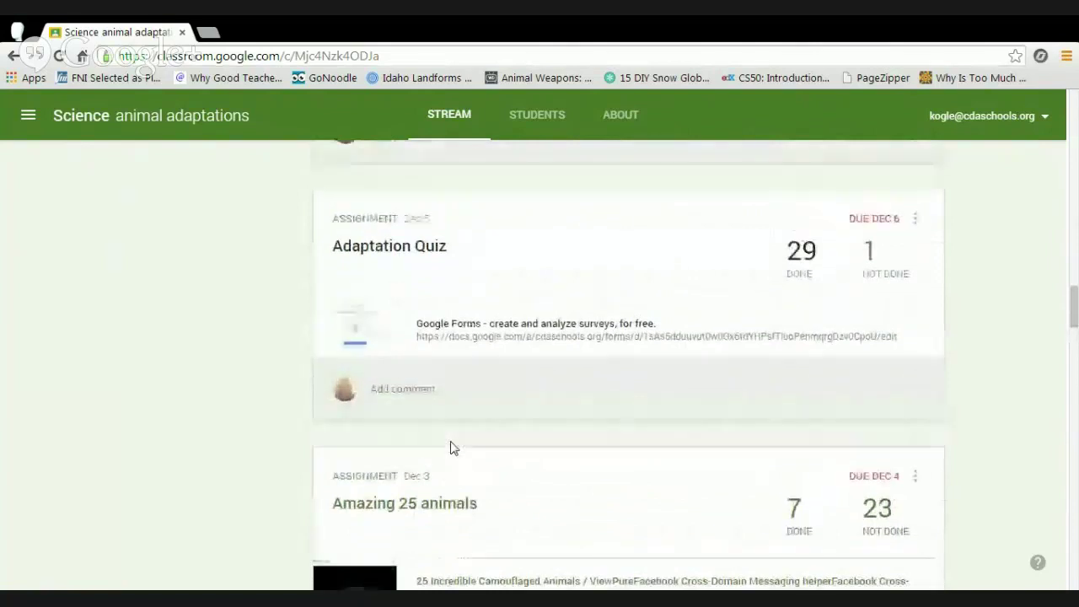
{"action": "scroll", "coordinate": [450, 448], "scroll_direction": "up", "scroll_amount": 1}
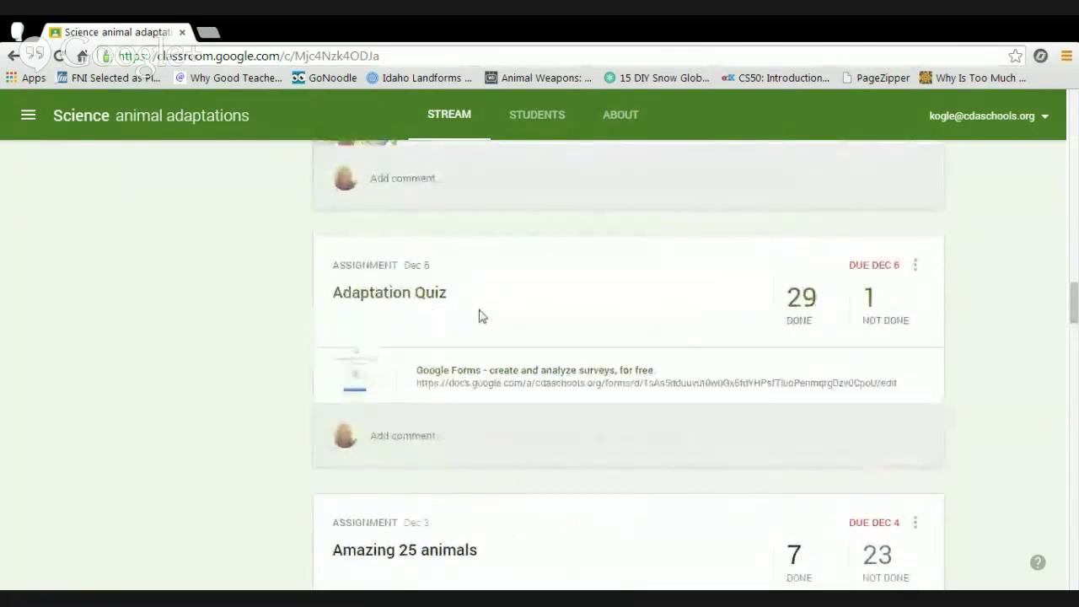
{"action": "scroll", "coordinate": [494, 380], "scroll_direction": "down", "scroll_amount": 1}
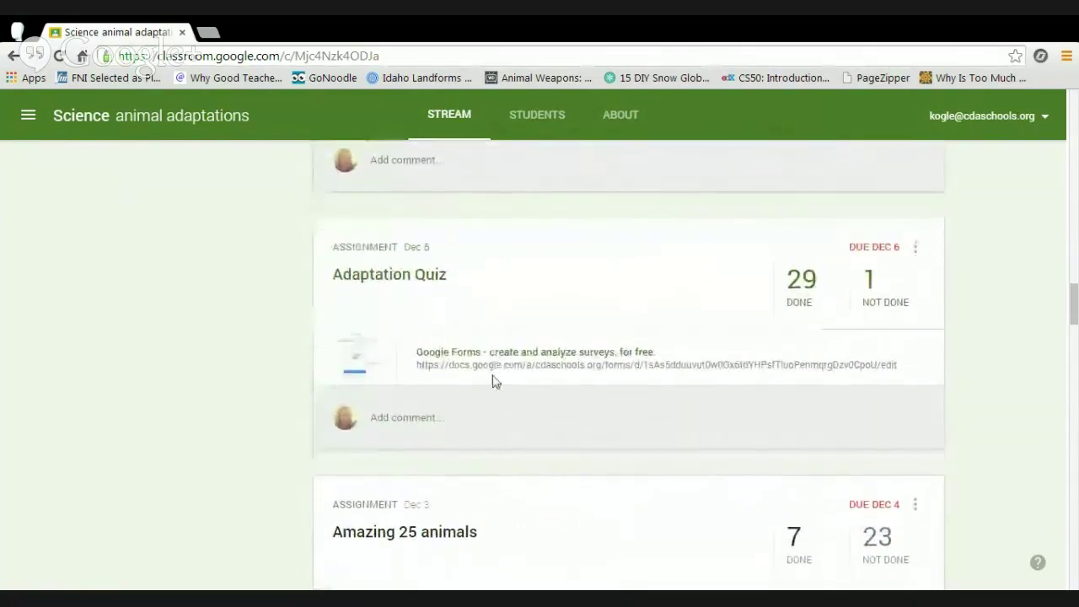
{"action": "scroll", "coordinate": [495, 380], "scroll_direction": "up", "scroll_amount": 1}
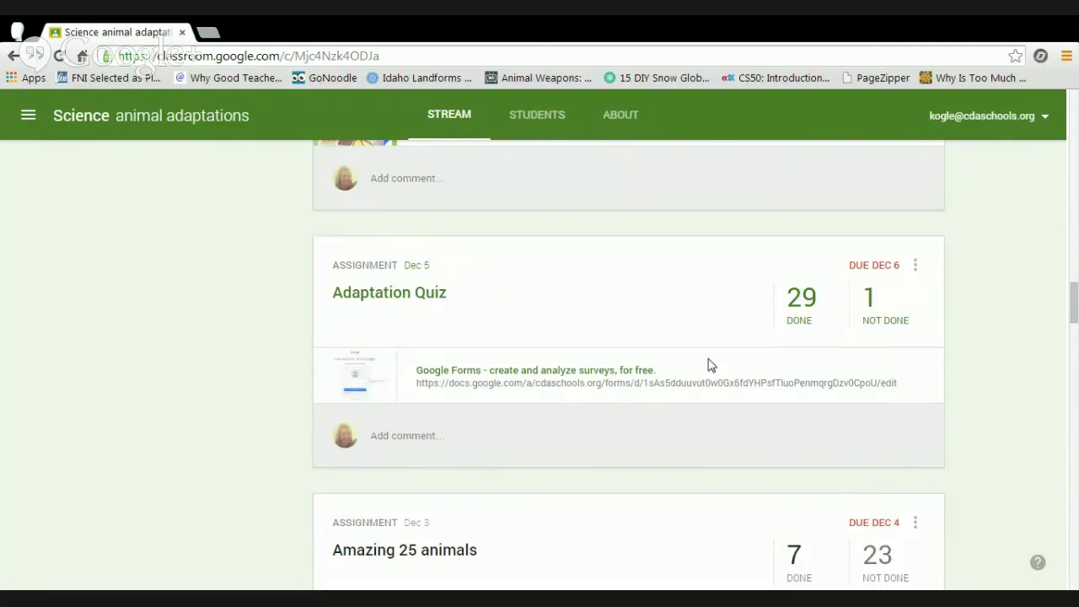
{"action": "scroll", "coordinate": [708, 364], "scroll_direction": "up", "scroll_amount": 2}
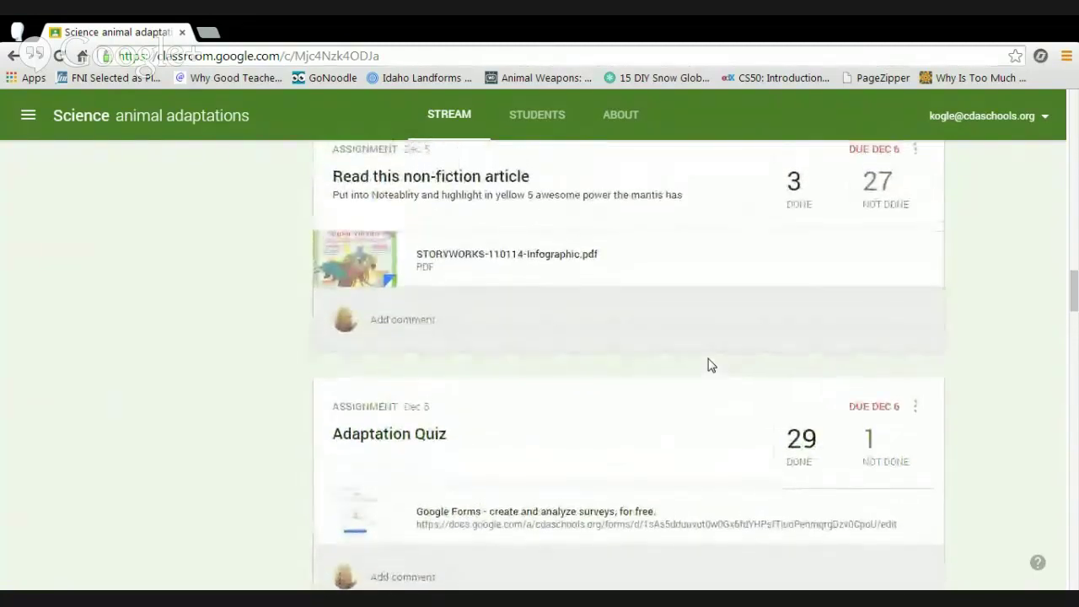
{"action": "scroll", "coordinate": [702, 367], "scroll_direction": "up", "scroll_amount": 2}
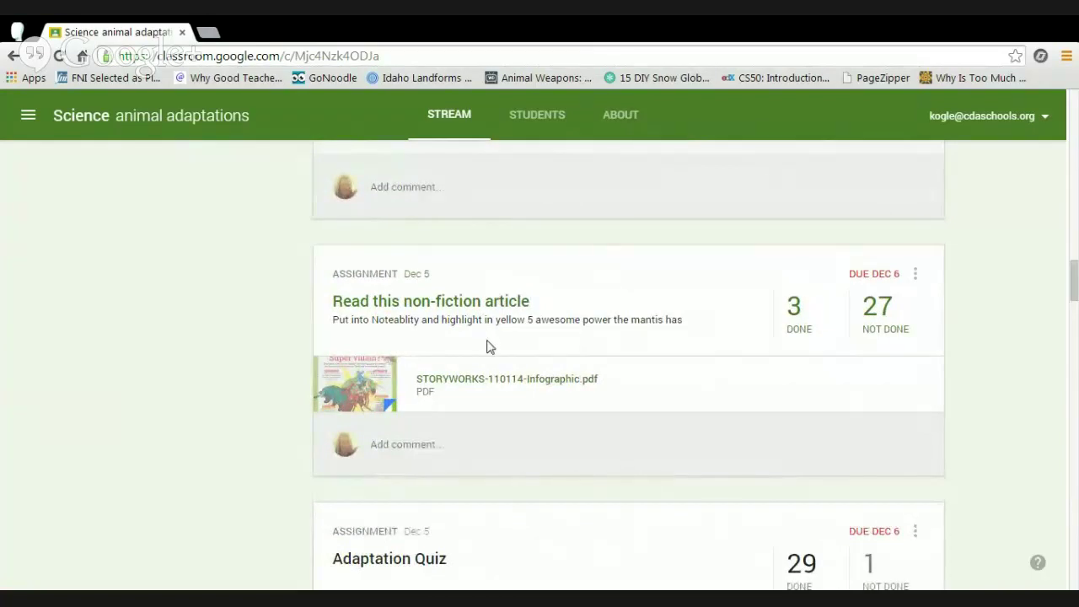
{"action": "scroll", "coordinate": [487, 347], "scroll_direction": "up", "scroll_amount": 3}
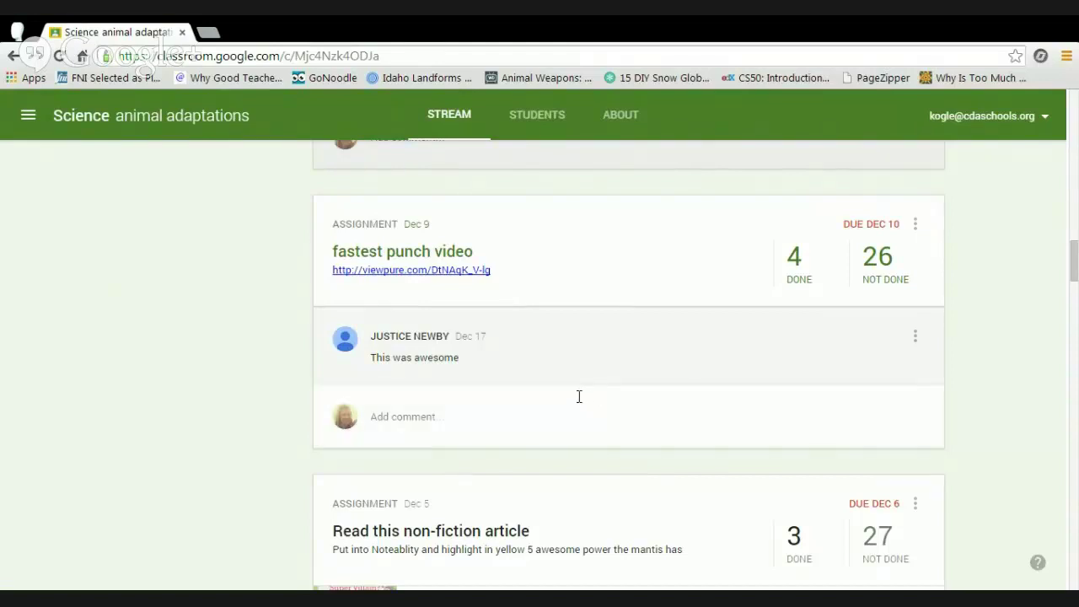
{"action": "scroll", "coordinate": [580, 397], "scroll_direction": "up", "scroll_amount": 1}
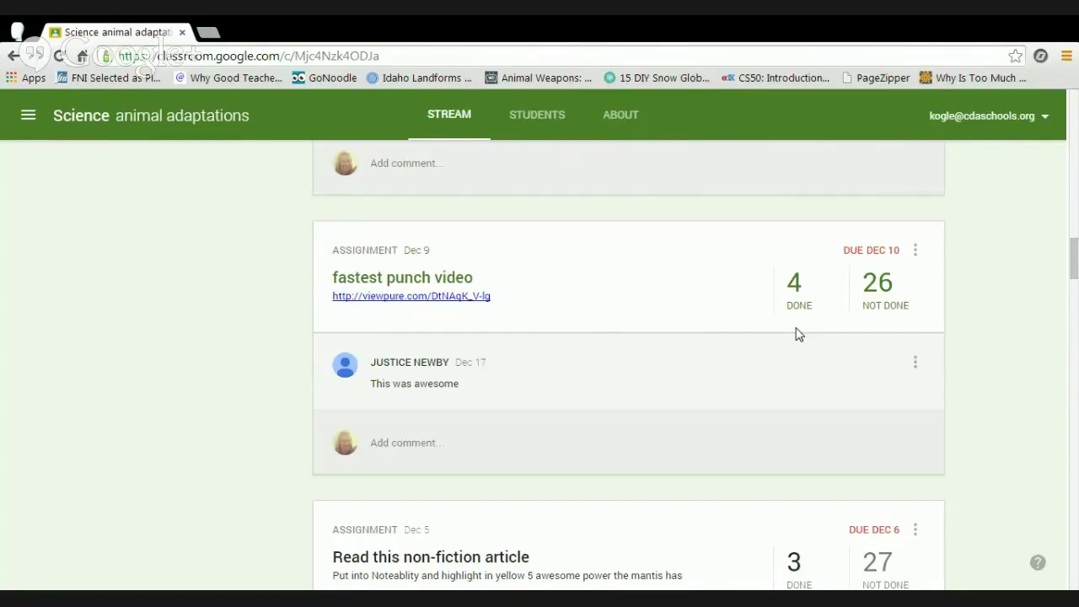
Open the student submissions for the What if you had animal skin book assignment.
{"action": "scroll", "coordinate": [798, 335], "scroll_direction": "up", "scroll_amount": 4}
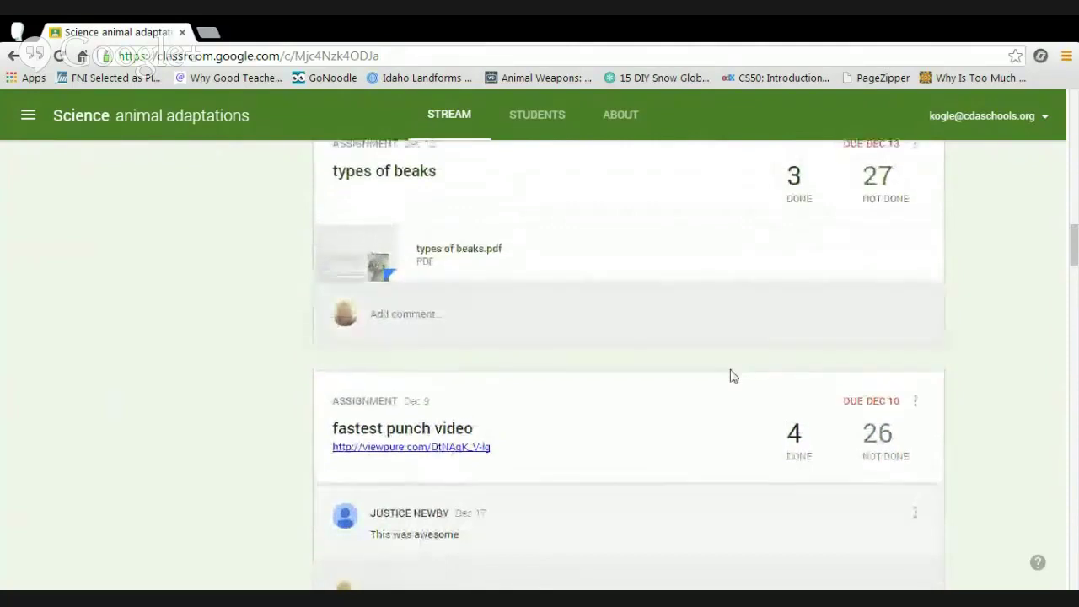
{"action": "scroll", "coordinate": [698, 395], "scroll_direction": "up", "scroll_amount": 8}
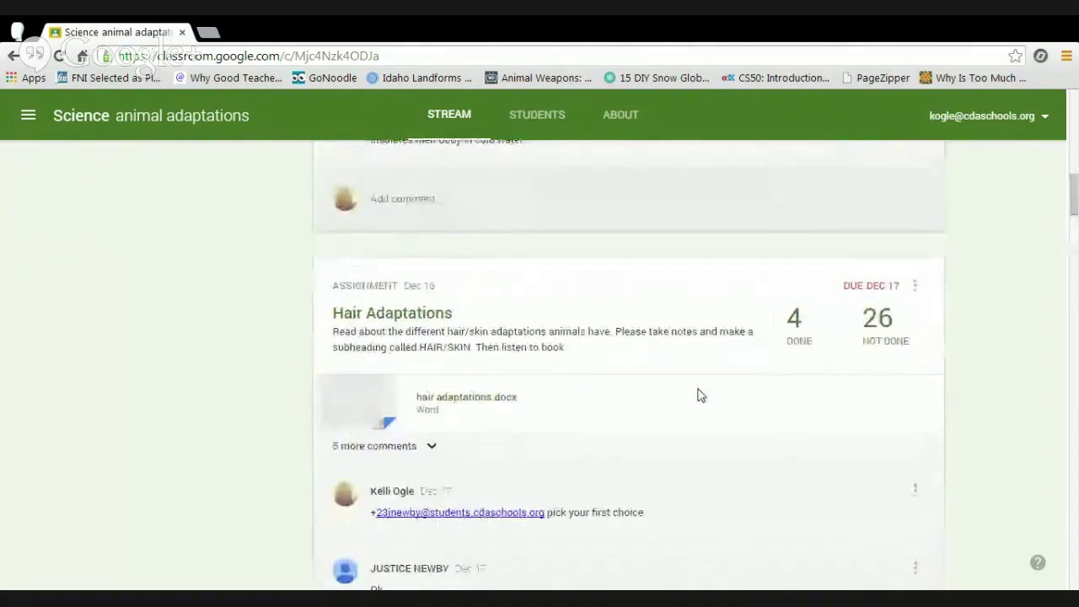
{"action": "scroll", "coordinate": [698, 395], "scroll_direction": "up", "scroll_amount": 6}
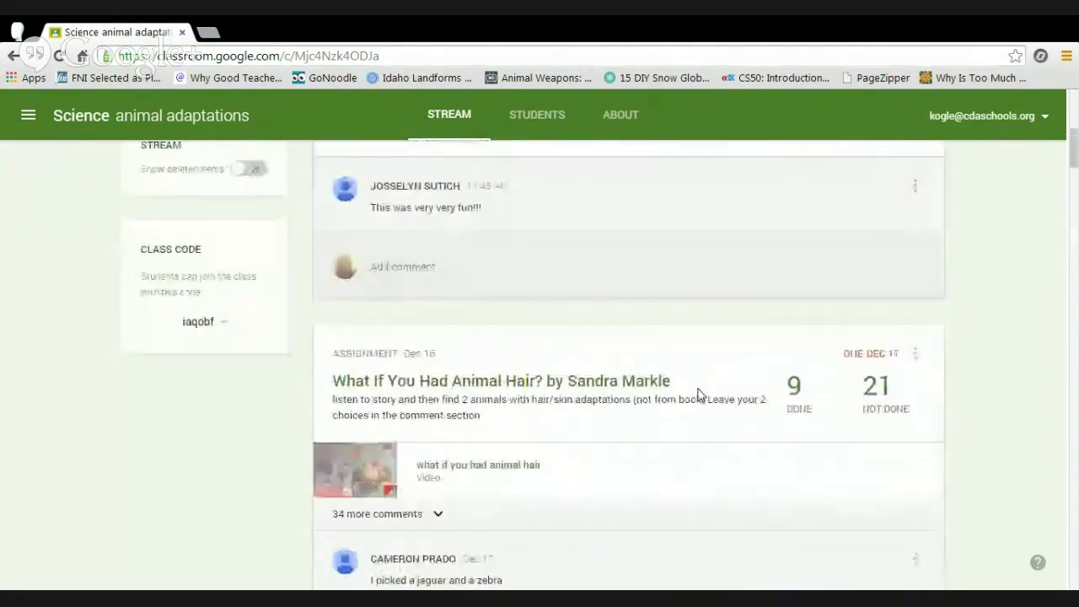
{"action": "scroll", "coordinate": [698, 395], "scroll_direction": "up", "scroll_amount": 5}
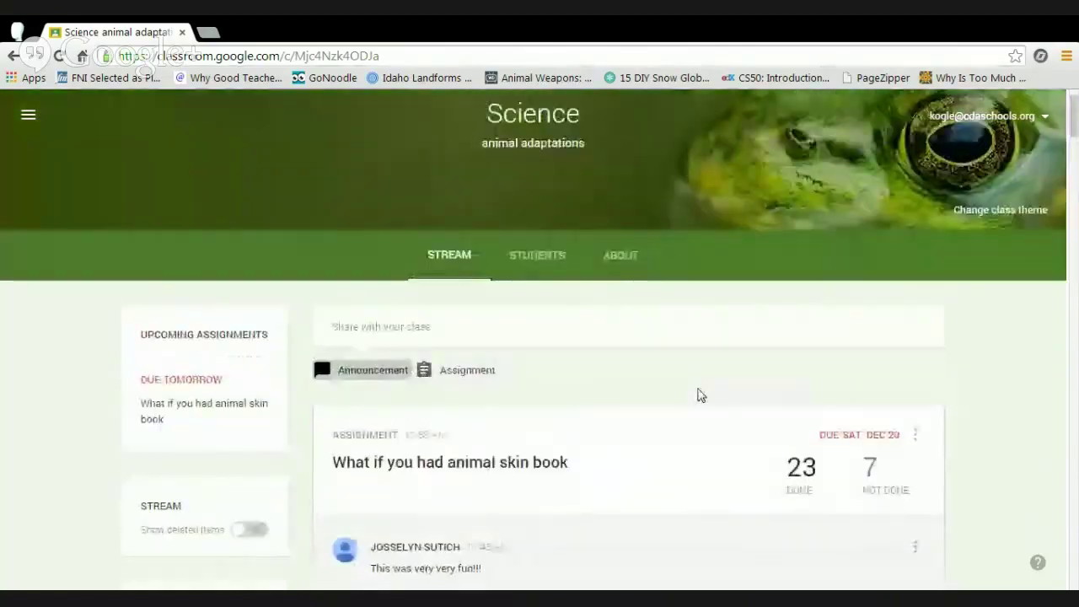
{"action": "scroll", "coordinate": [698, 394], "scroll_direction": "down", "scroll_amount": 1}
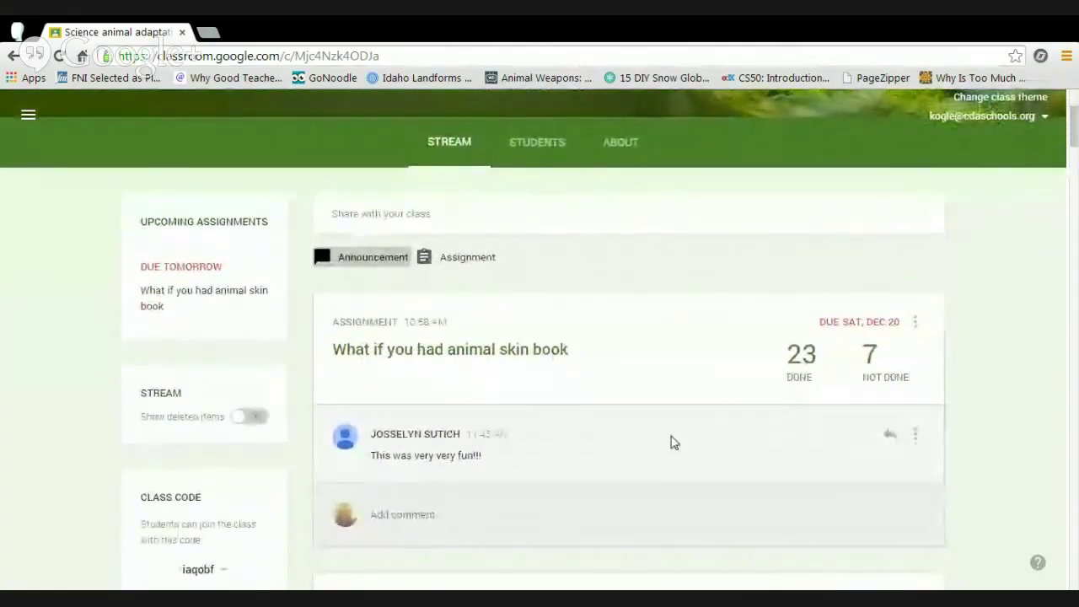
{"action": "scroll", "coordinate": [666, 454], "scroll_direction": "down", "scroll_amount": 1}
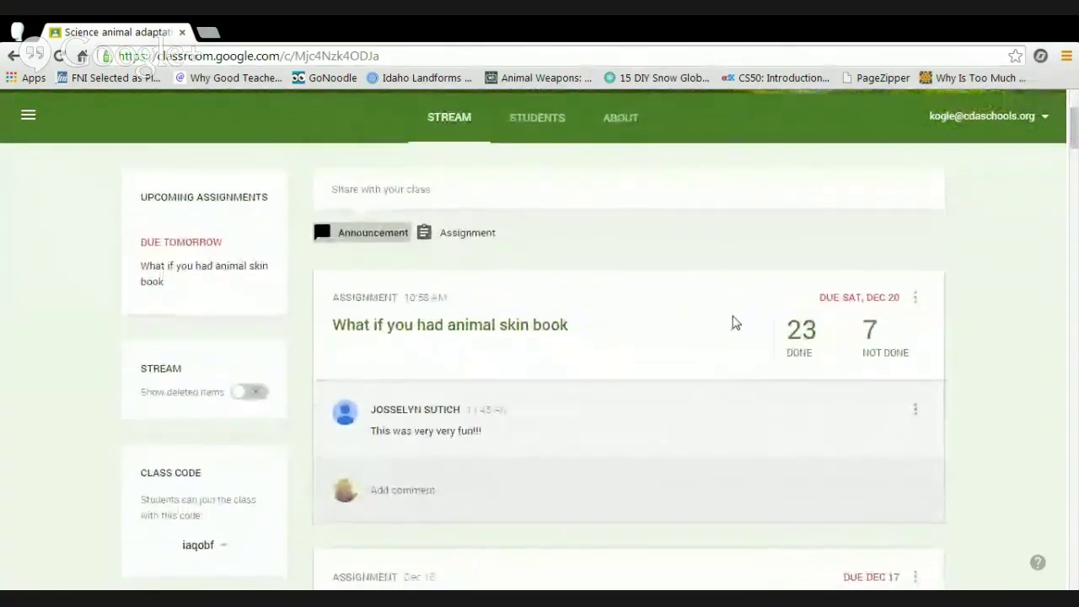
{"action": "left_click", "coordinate": [481, 336]}
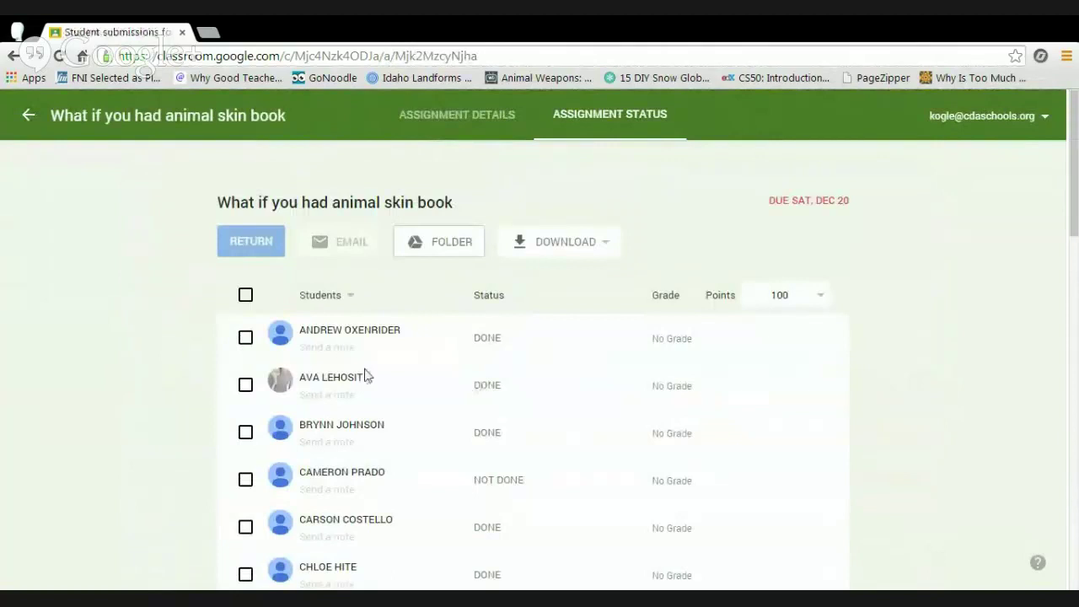
Expand a completed student submission in the list and open its attached Animal skin.pdf.
{"action": "scroll", "coordinate": [346, 378], "scroll_direction": "down", "scroll_amount": 5}
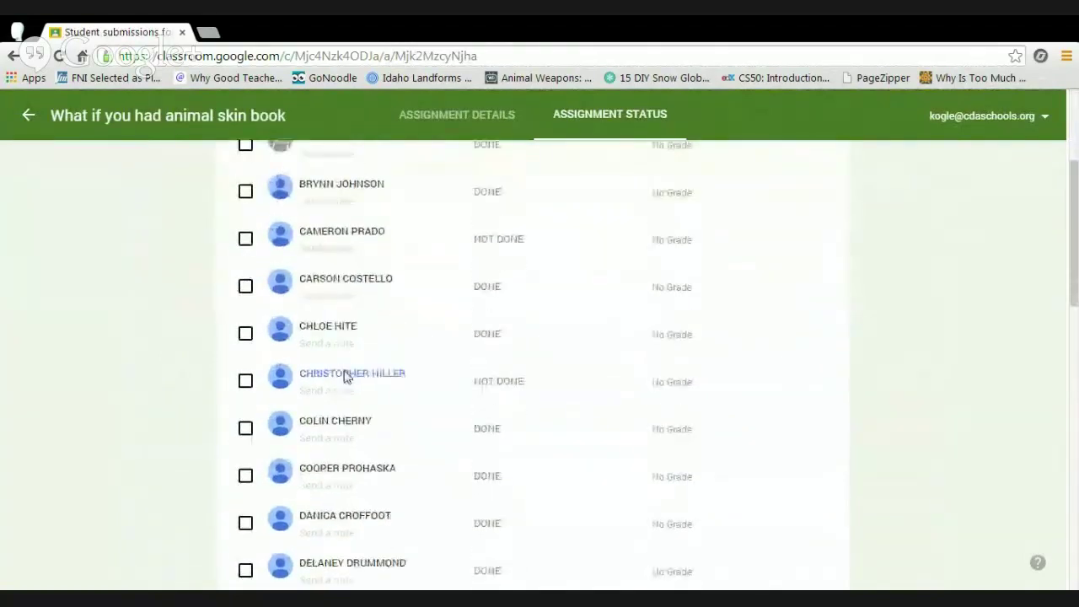
{"action": "left_click", "coordinate": [343, 430]}
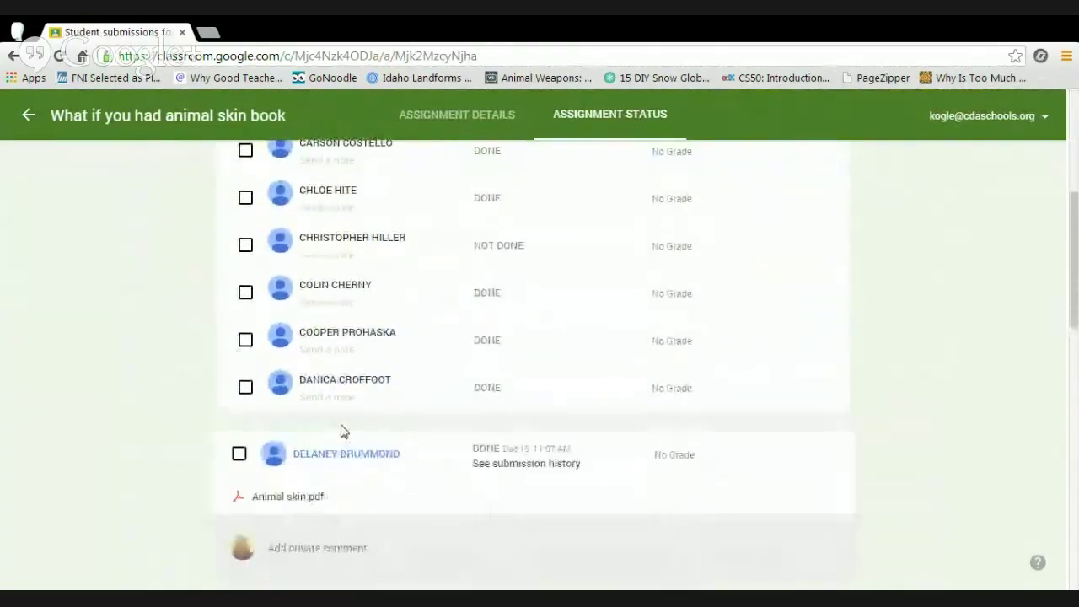
{"action": "left_click", "coordinate": [308, 500]}
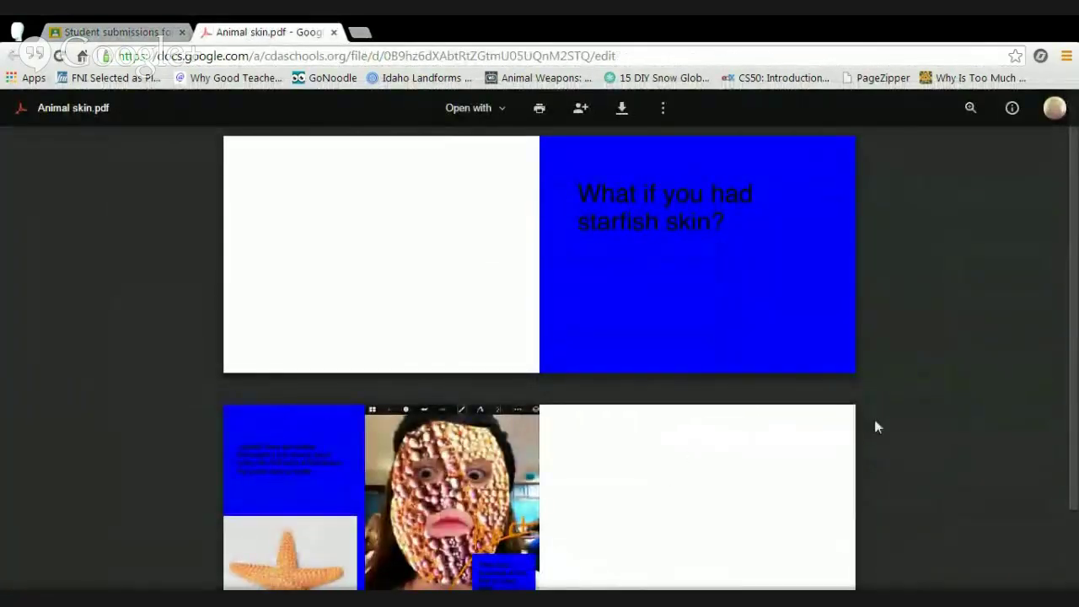
Look through the pages of the student's starfish skin book and close the PDF.
{"action": "scroll", "coordinate": [875, 425], "scroll_direction": "down", "scroll_amount": 1}
{"action": "scroll", "coordinate": [875, 426], "scroll_direction": "down", "scroll_amount": 1}
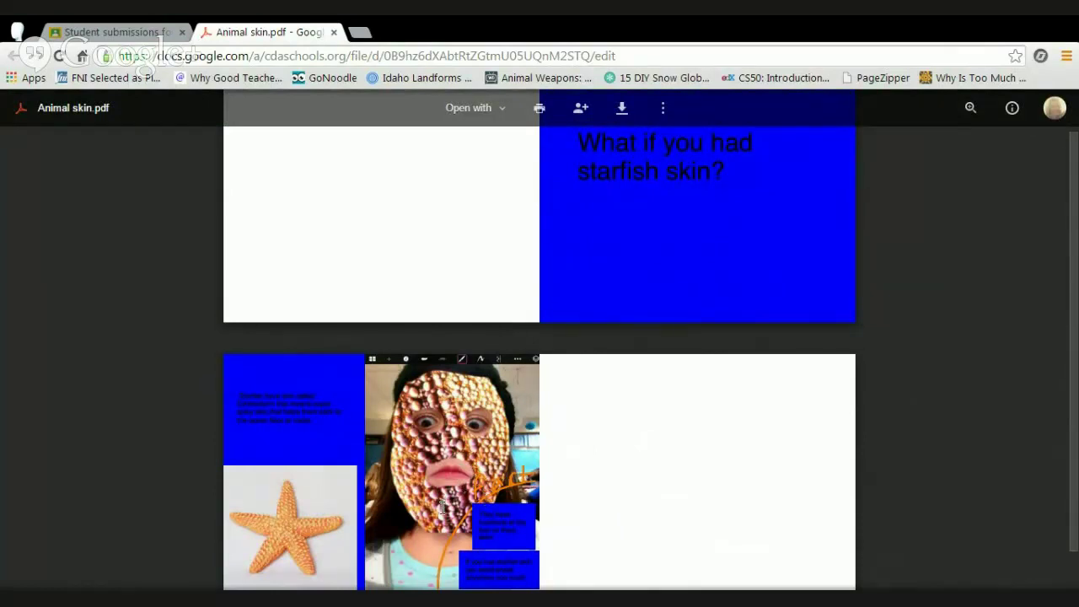
{"action": "scroll", "coordinate": [442, 507], "scroll_direction": "up", "scroll_amount": 1}
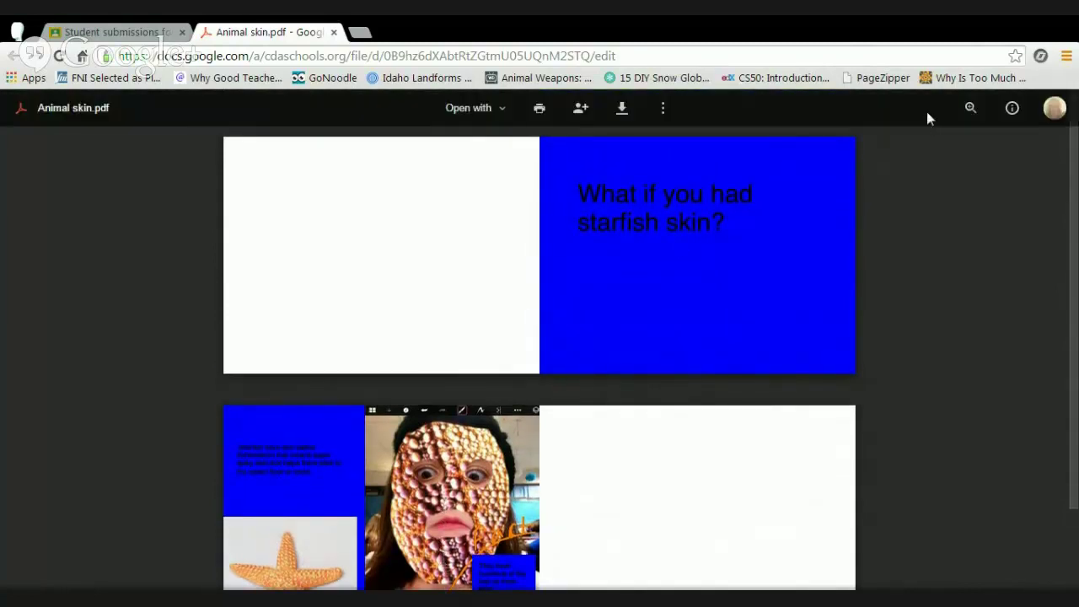
{"action": "left_click", "coordinate": [334, 32]}
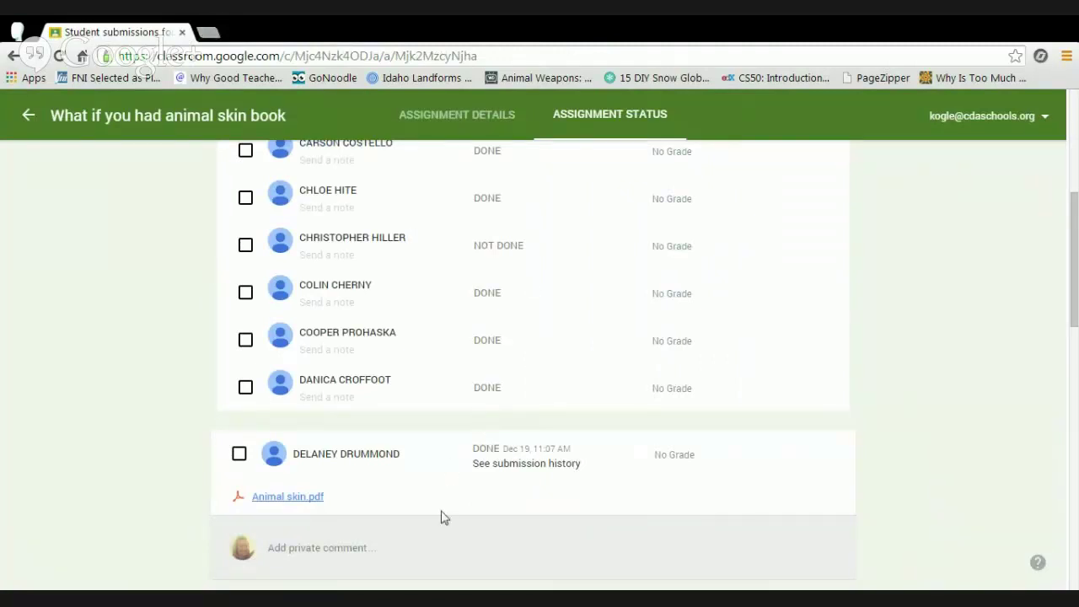
Open the grade entry of the expanded Animal skin.pdf submission and examine the list of student statuses and grades.
{"action": "scroll", "coordinate": [454, 490], "scroll_direction": "down", "scroll_amount": 1}
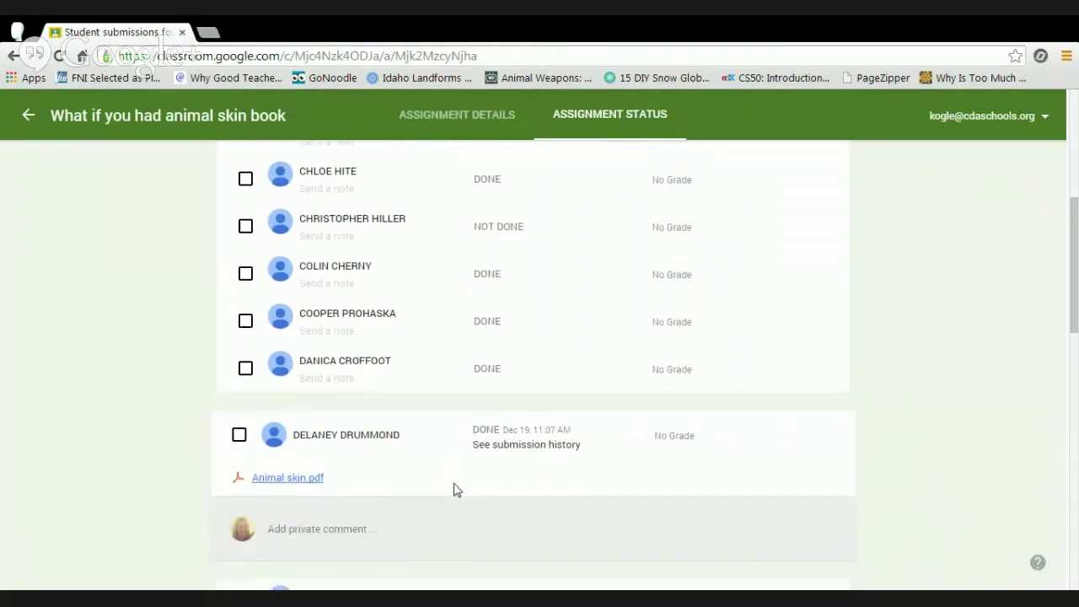
{"action": "left_click", "coordinate": [699, 436]}
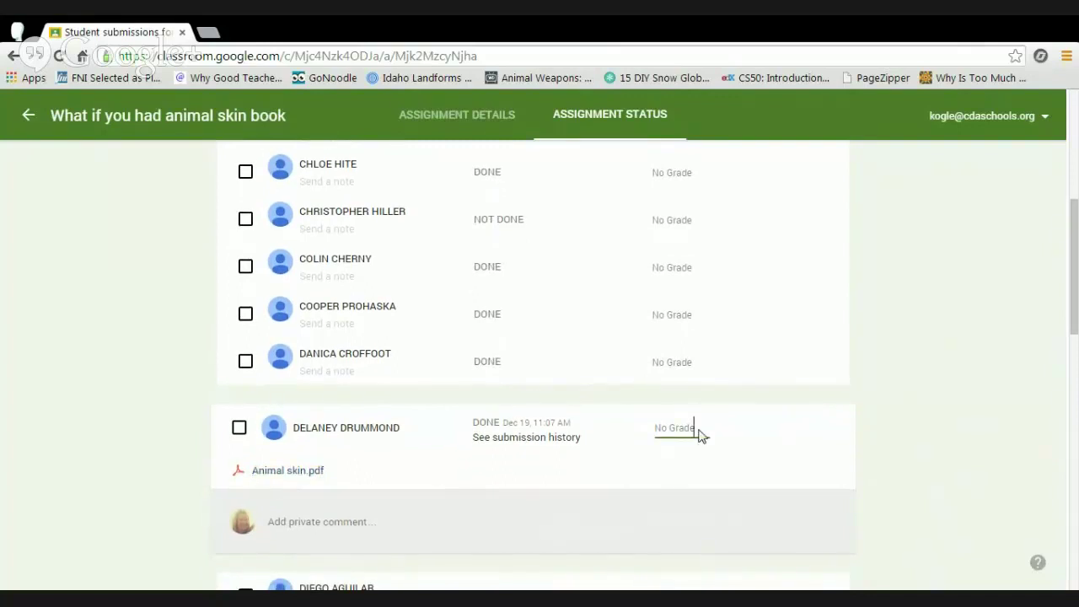
{"action": "scroll", "coordinate": [700, 436], "scroll_direction": "up", "scroll_amount": 5}
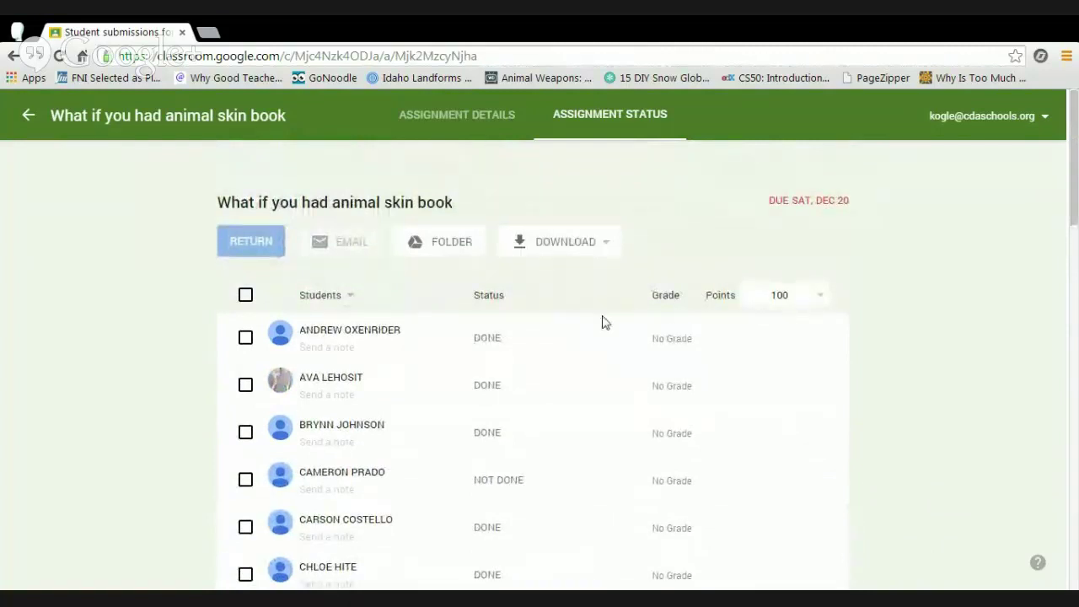
{"action": "scroll", "coordinate": [591, 371], "scroll_direction": "down", "scroll_amount": 1}
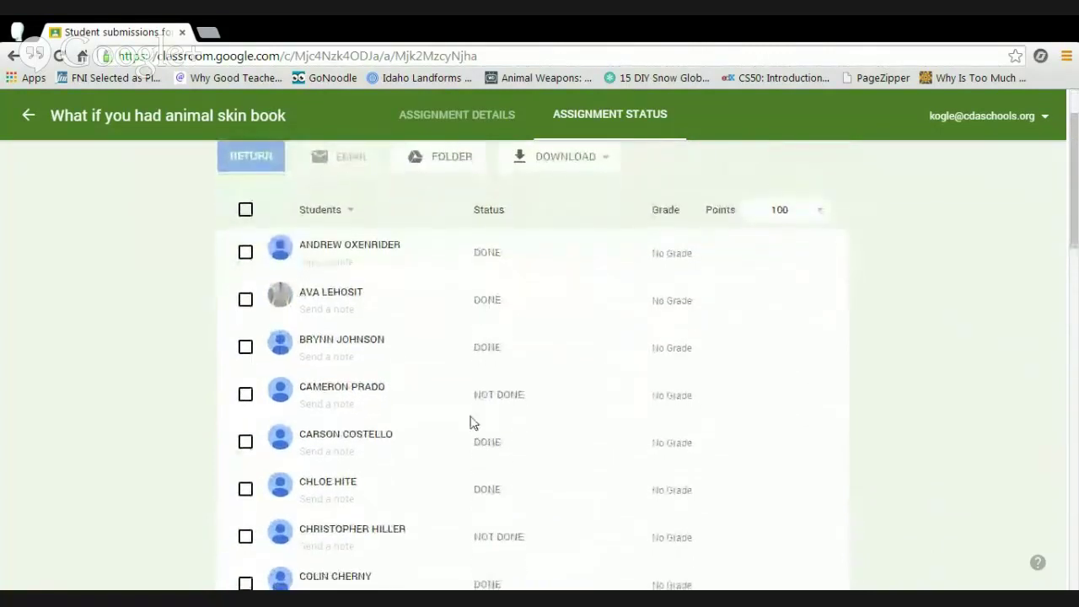
Leave the What if you had animal skin book submissions and discard the unreturned changes to go back to the Science class stream.
{"action": "scroll", "coordinate": [666, 345], "scroll_direction": "up", "scroll_amount": 1}
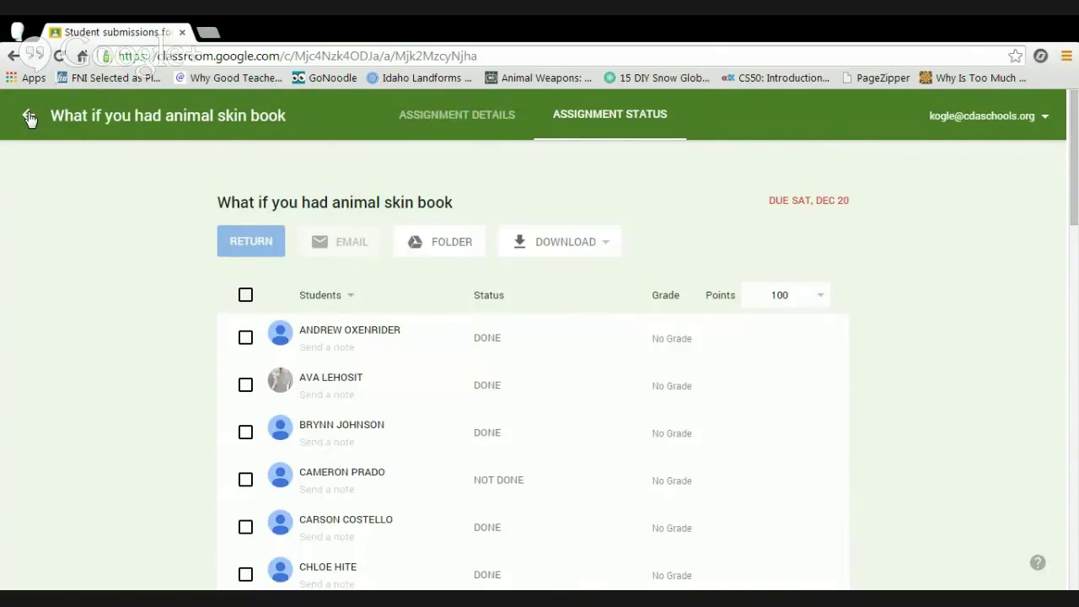
{"action": "left_click", "coordinate": [29, 119]}
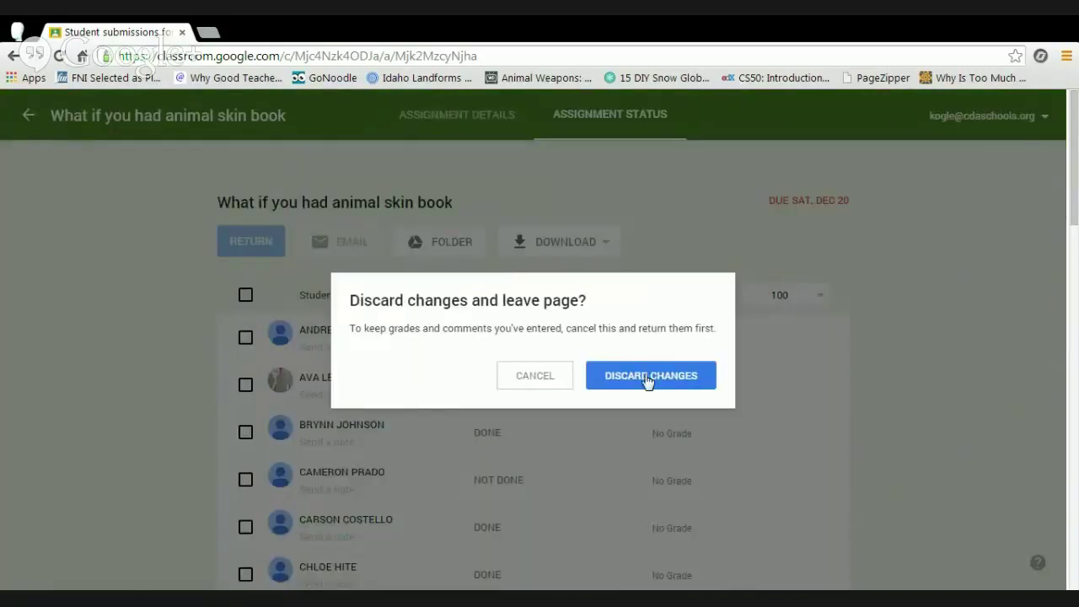
{"action": "left_click", "coordinate": [648, 380]}
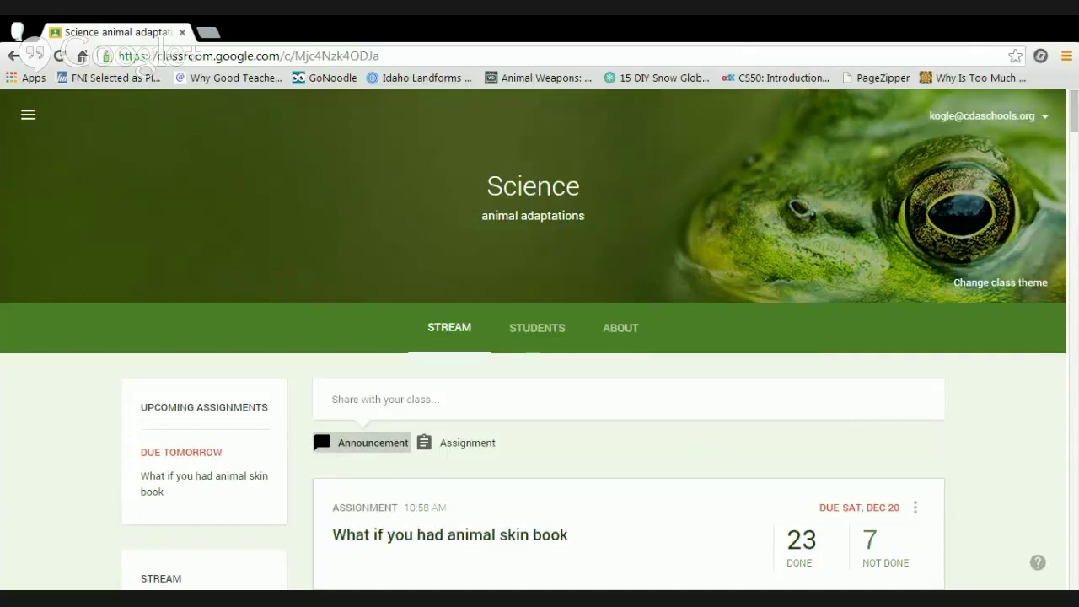
Switch to the first Reading Workshop class in the class list and examine the Extreme Sports assignment in its stream.
{"action": "left_click", "coordinate": [28, 116]}
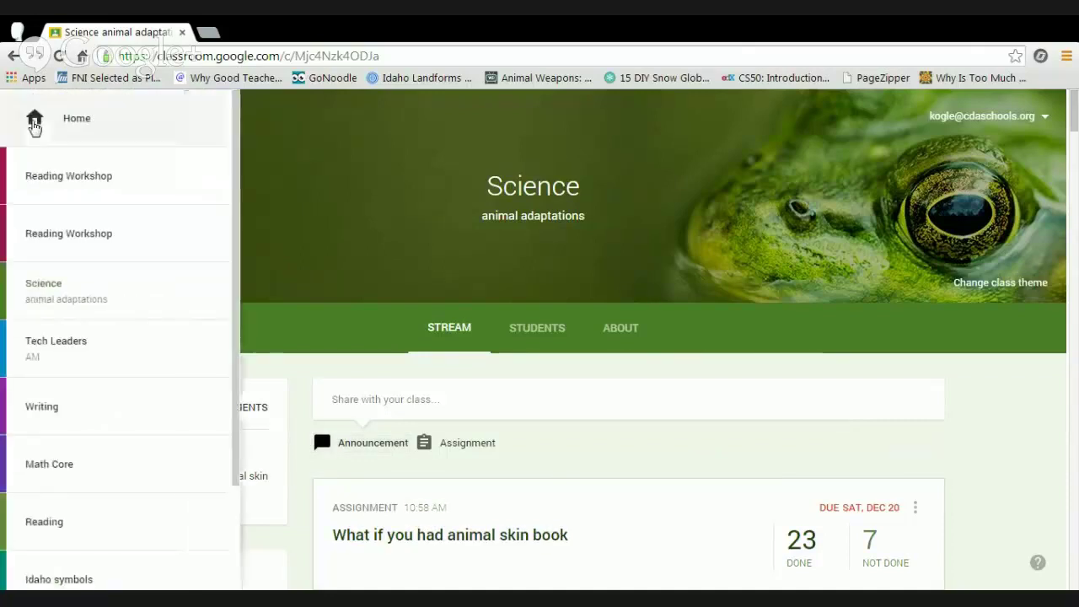
{"action": "left_click", "coordinate": [38, 196]}
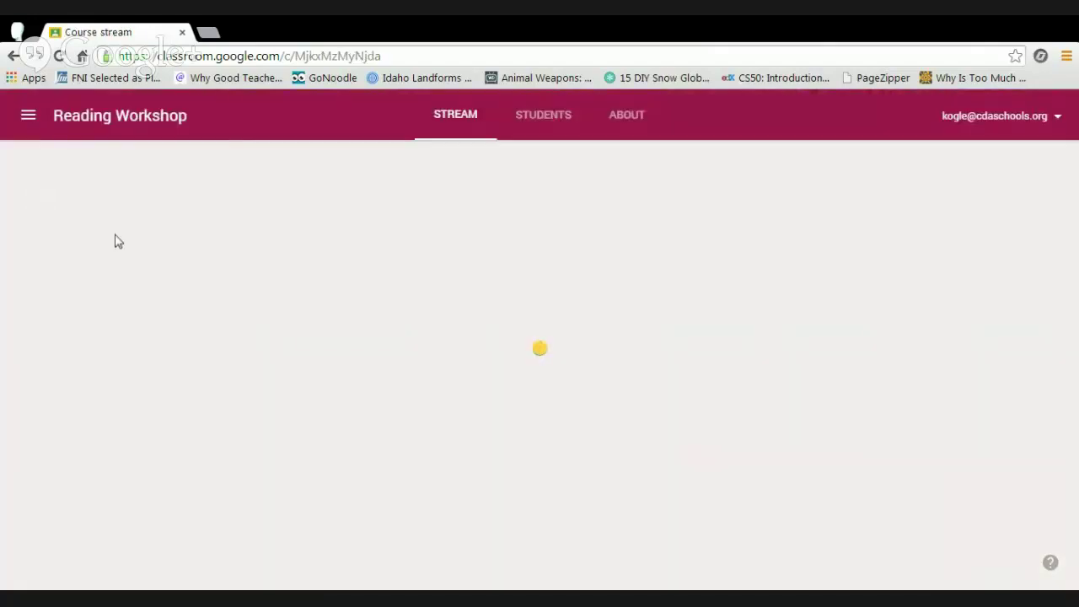
{"action": "scroll", "coordinate": [192, 295], "scroll_direction": "down", "scroll_amount": 3}
{"action": "scroll", "coordinate": [192, 295], "scroll_direction": "down", "scroll_amount": 3}
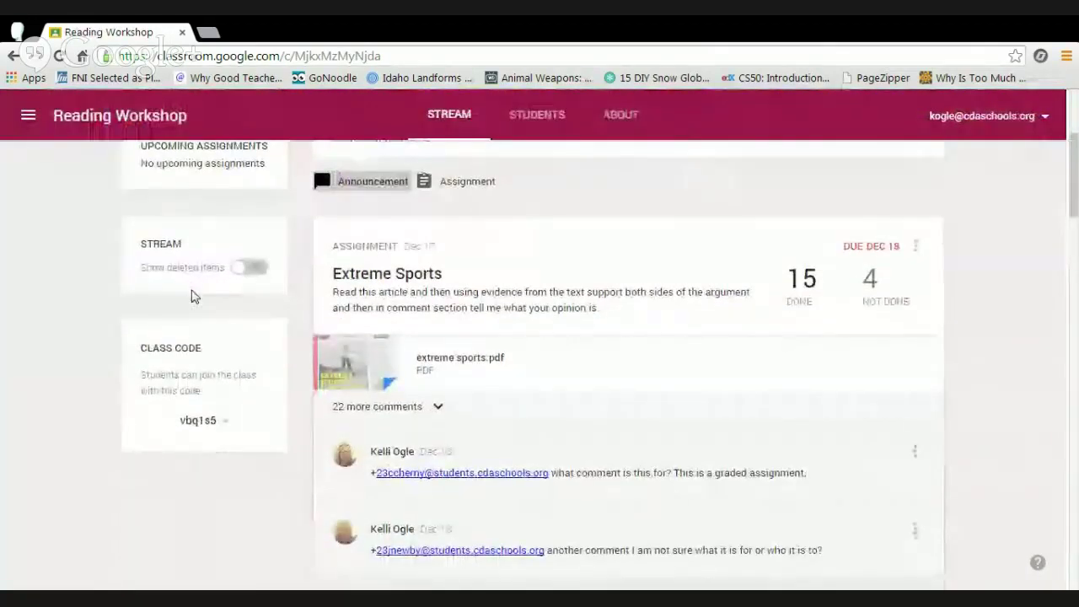
{"action": "scroll", "coordinate": [191, 295], "scroll_direction": "up", "scroll_amount": 2}
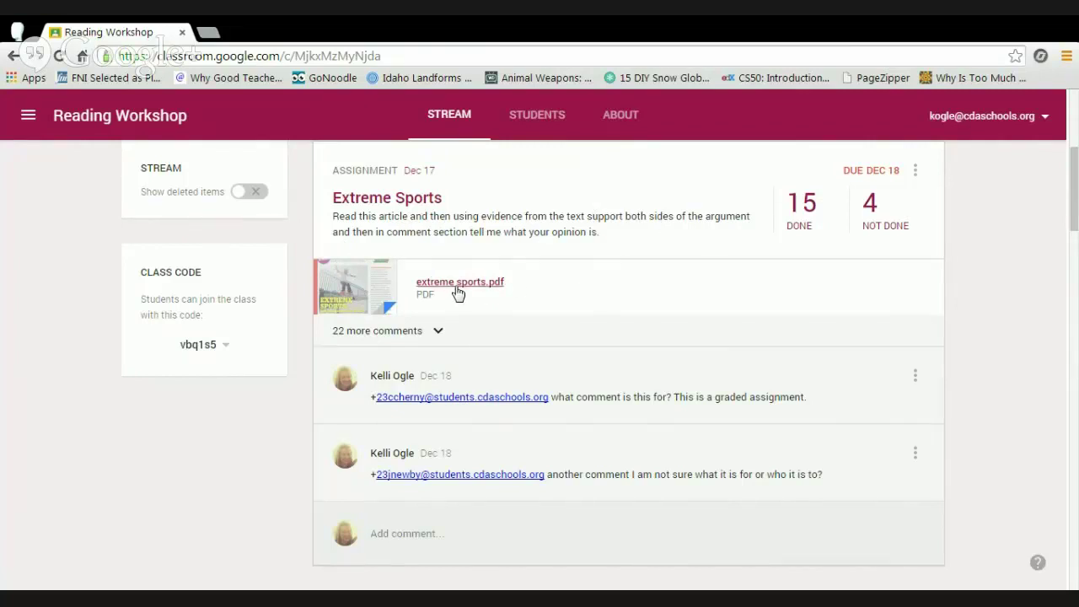
{"action": "scroll", "coordinate": [456, 292], "scroll_direction": "down", "scroll_amount": 2}
{"action": "scroll", "coordinate": [456, 293], "scroll_direction": "up", "scroll_amount": 2}
{"action": "scroll", "coordinate": [456, 292], "scroll_direction": "down", "scroll_amount": 1}
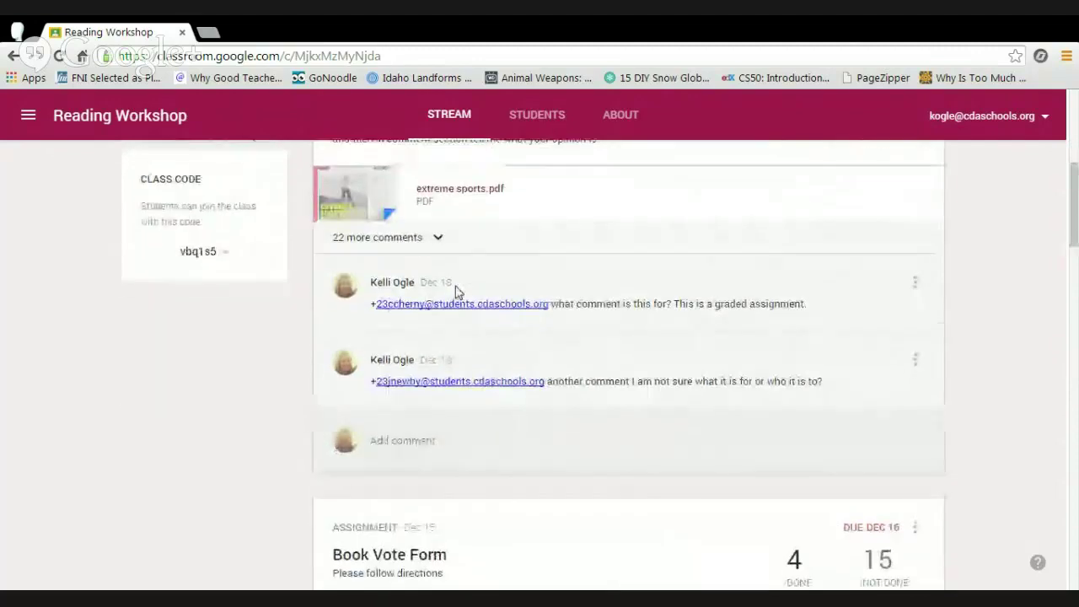
{"action": "scroll", "coordinate": [456, 293], "scroll_direction": "up", "scroll_amount": 2}
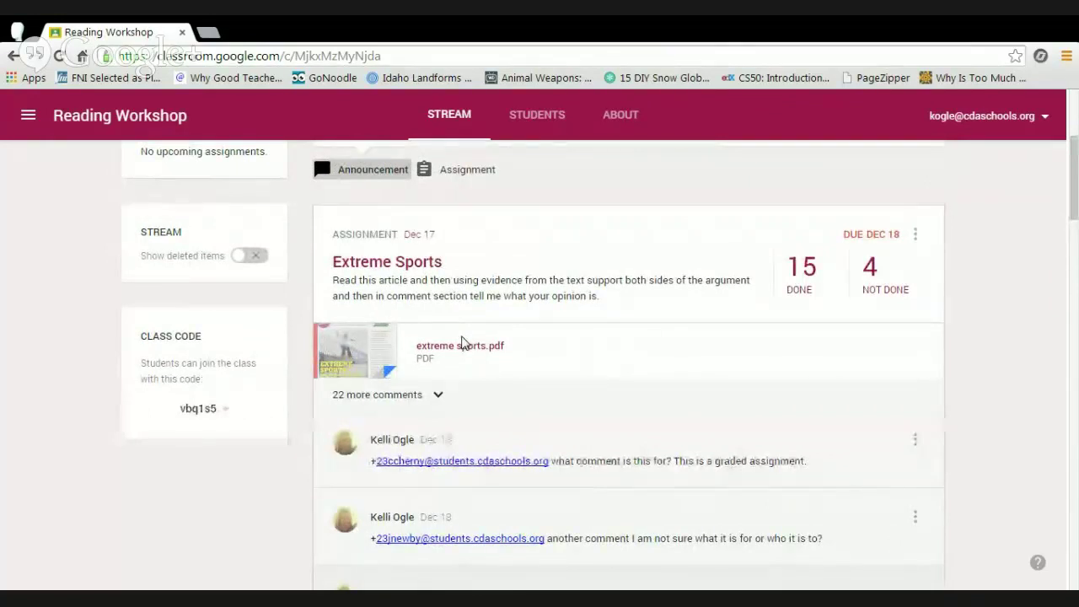
Open the attached extreme sports.pdf, look through the article and its What Do You Think worksheet, and close it.
{"action": "left_click", "coordinate": [492, 346]}
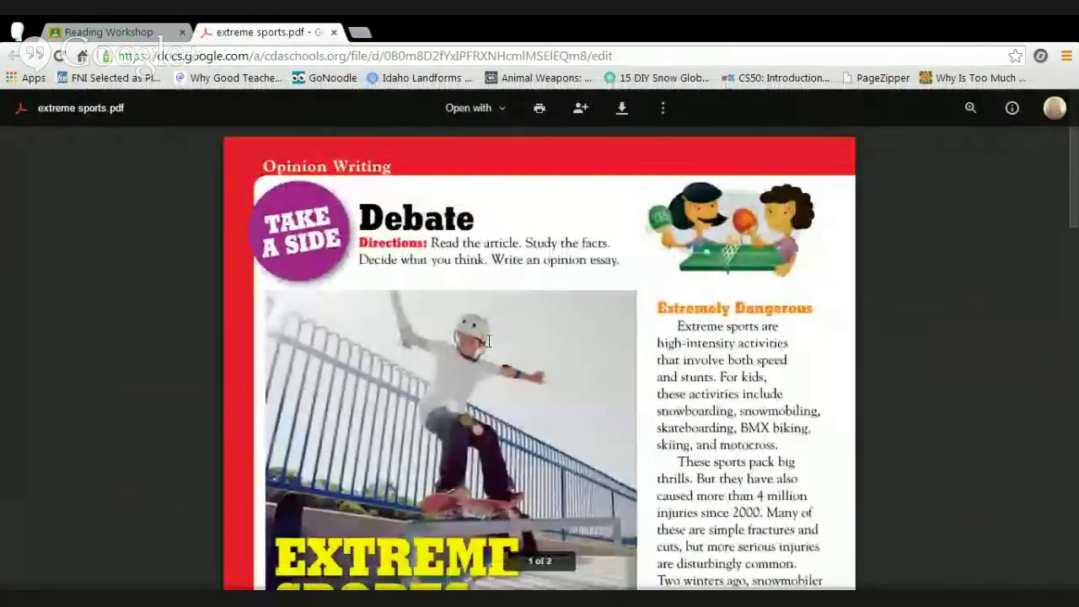
{"action": "scroll", "coordinate": [488, 341], "scroll_direction": "down", "scroll_amount": 15}
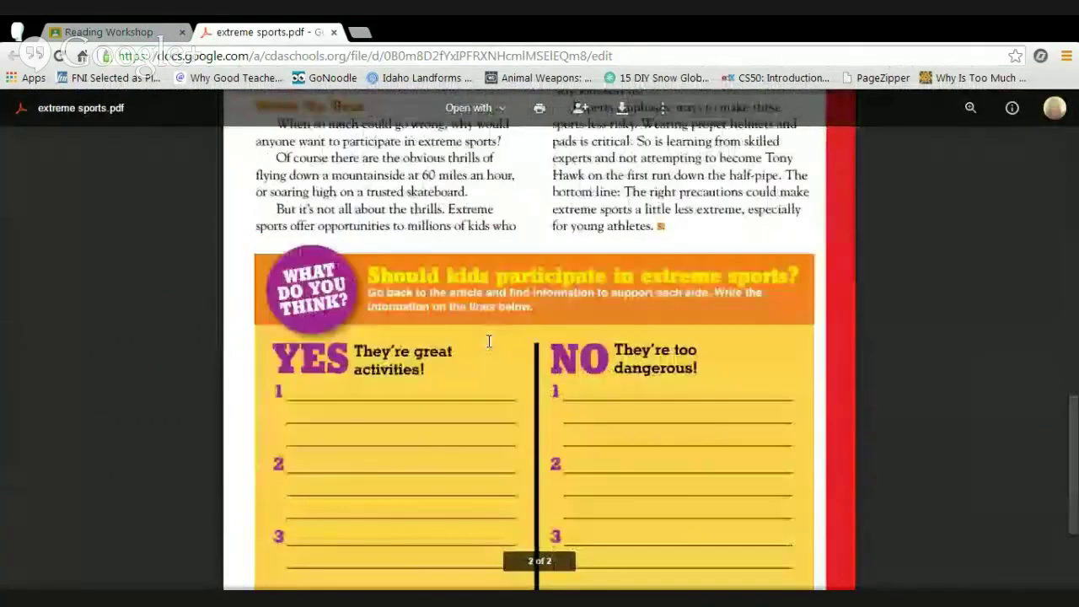
{"action": "scroll", "coordinate": [488, 341], "scroll_direction": "down", "scroll_amount": 3}
{"action": "scroll", "coordinate": [488, 341], "scroll_direction": "up", "scroll_amount": 5}
{"action": "scroll", "coordinate": [488, 340], "scroll_direction": "down", "scroll_amount": 3}
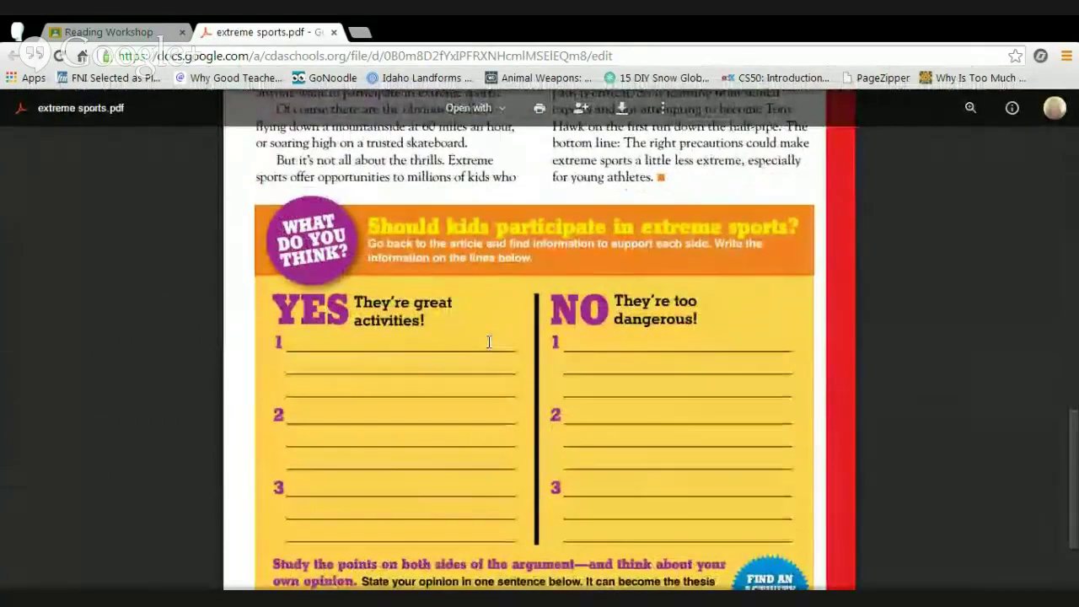
{"action": "scroll", "coordinate": [489, 339], "scroll_direction": "down", "scroll_amount": 3}
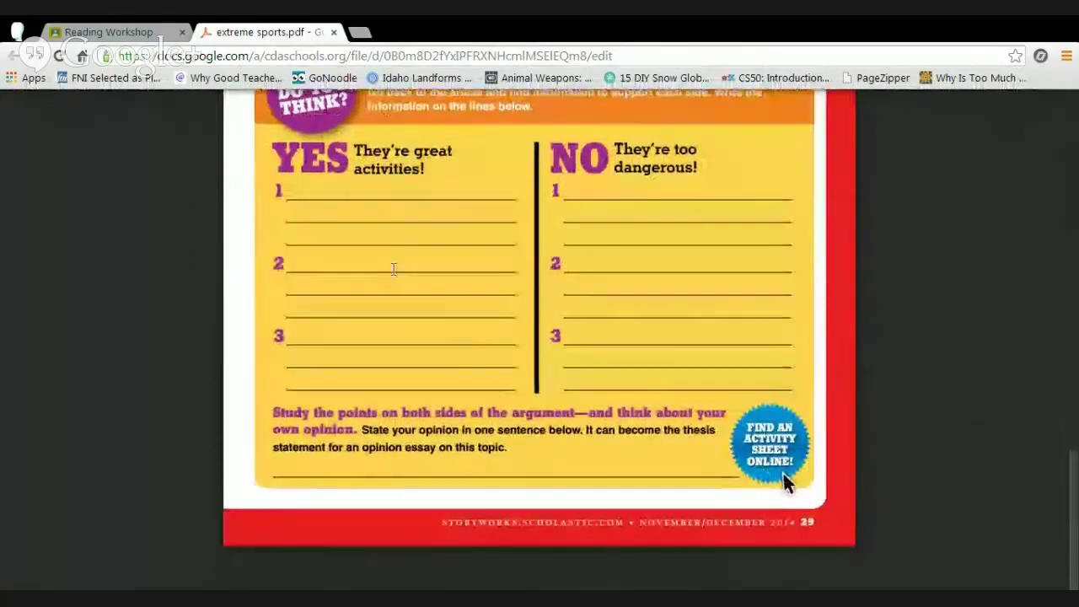
{"action": "scroll", "coordinate": [393, 269], "scroll_direction": "up", "scroll_amount": 2}
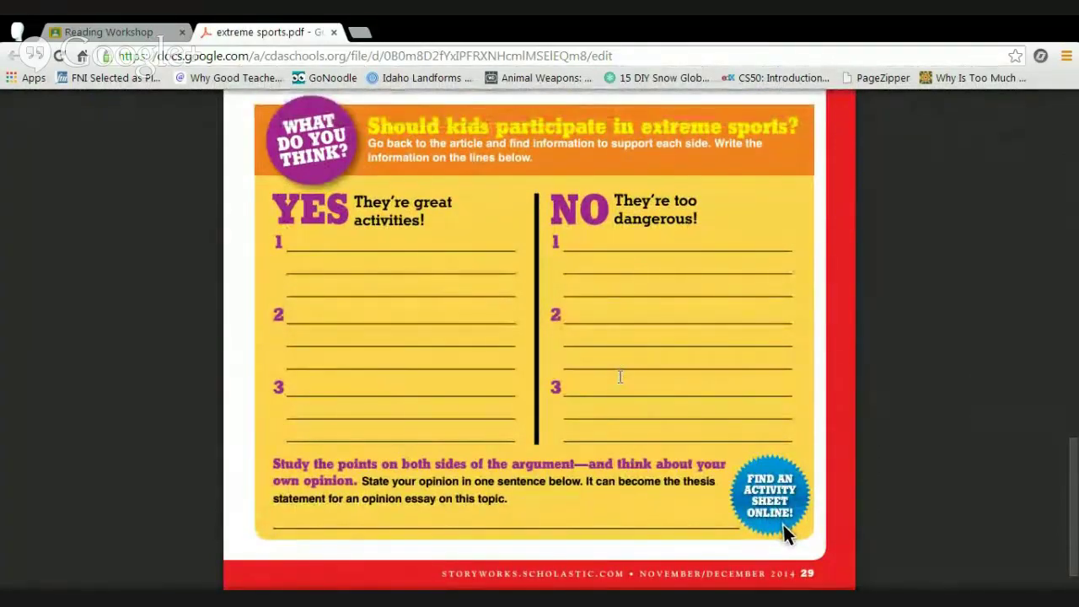
{"action": "scroll", "coordinate": [619, 377], "scroll_direction": "up", "scroll_amount": 10}
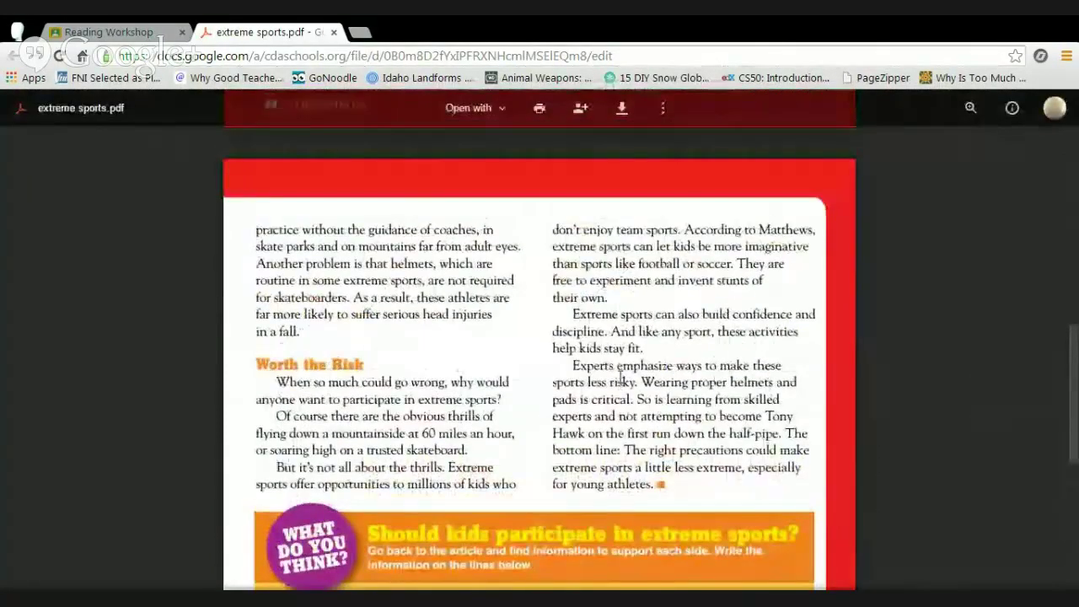
{"action": "scroll", "coordinate": [620, 376], "scroll_direction": "up", "scroll_amount": 5}
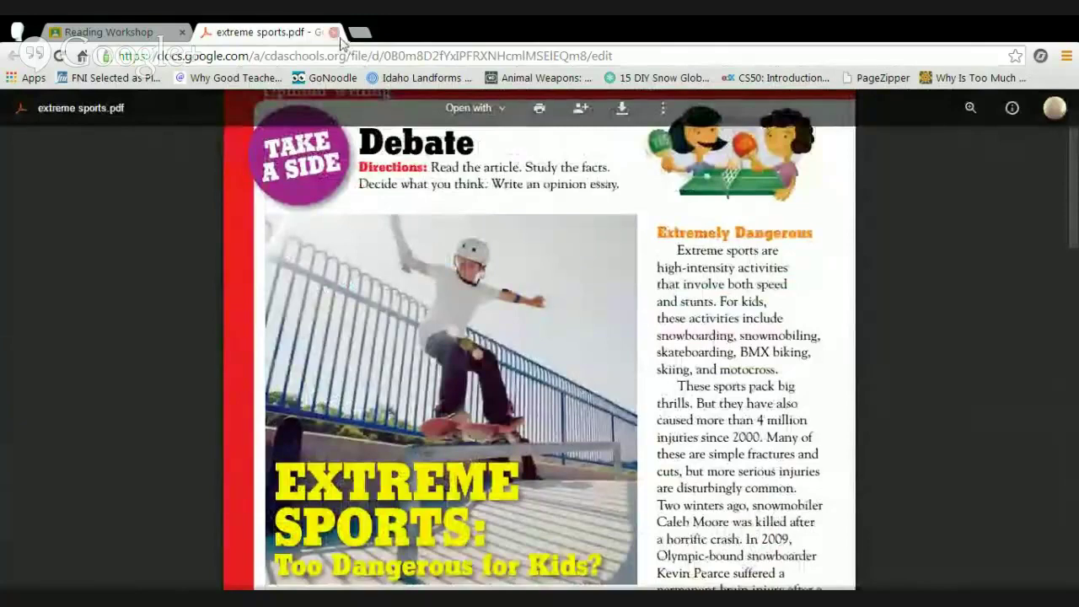
{"action": "left_click", "coordinate": [335, 32]}
Examine the Book Vote Form and the book trailer assignments in the Reading Workshop stream.
{"action": "scroll", "coordinate": [409, 328], "scroll_direction": "down", "scroll_amount": 3}
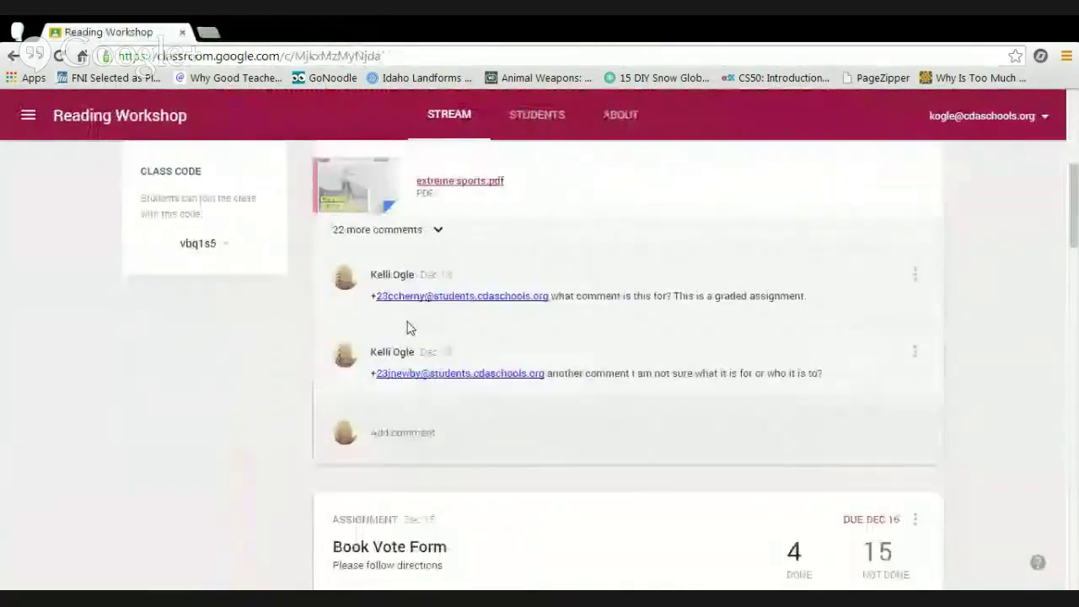
{"action": "scroll", "coordinate": [407, 327], "scroll_direction": "up", "scroll_amount": 1}
{"action": "scroll", "coordinate": [407, 327], "scroll_direction": "down", "scroll_amount": 3}
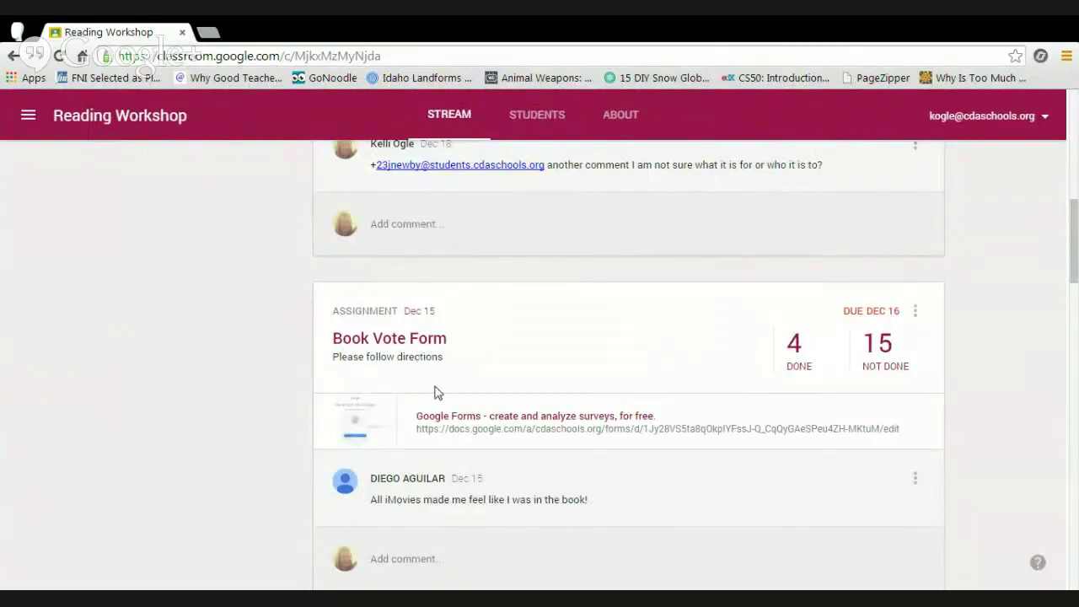
{"action": "scroll", "coordinate": [436, 392], "scroll_direction": "down", "scroll_amount": 5}
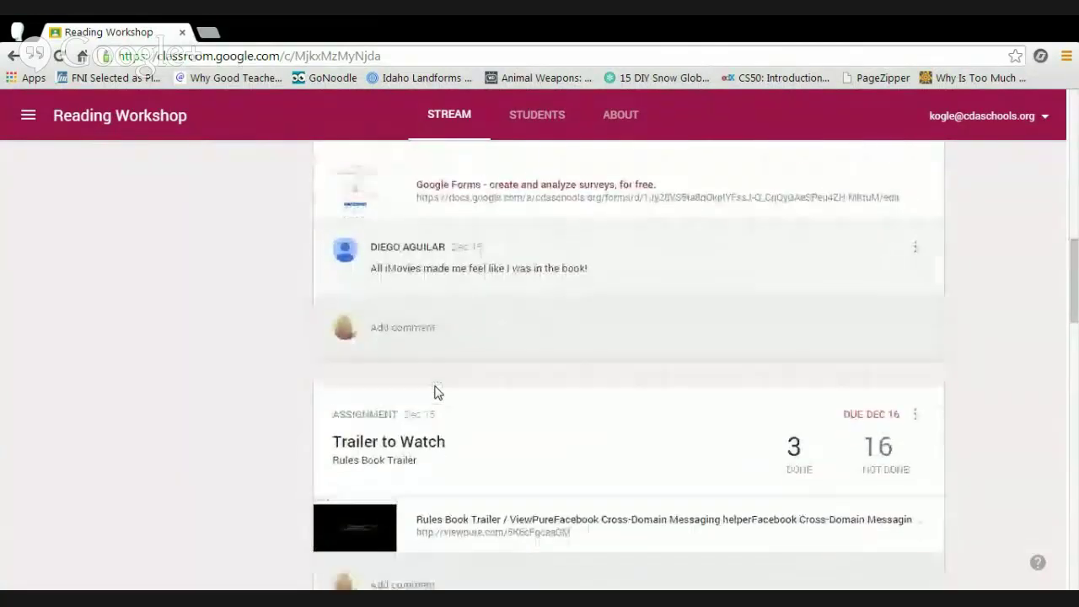
{"action": "scroll", "coordinate": [436, 392], "scroll_direction": "down", "scroll_amount": 1}
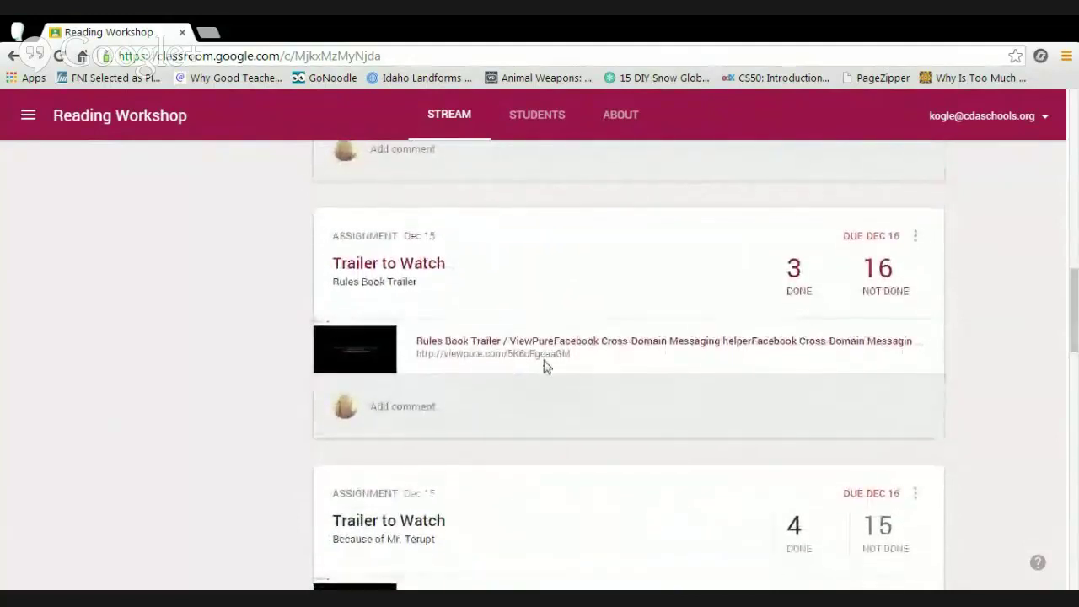
{"action": "scroll", "coordinate": [545, 363], "scroll_direction": "down", "scroll_amount": 2}
{"action": "scroll", "coordinate": [542, 366], "scroll_direction": "up", "scroll_amount": 1}
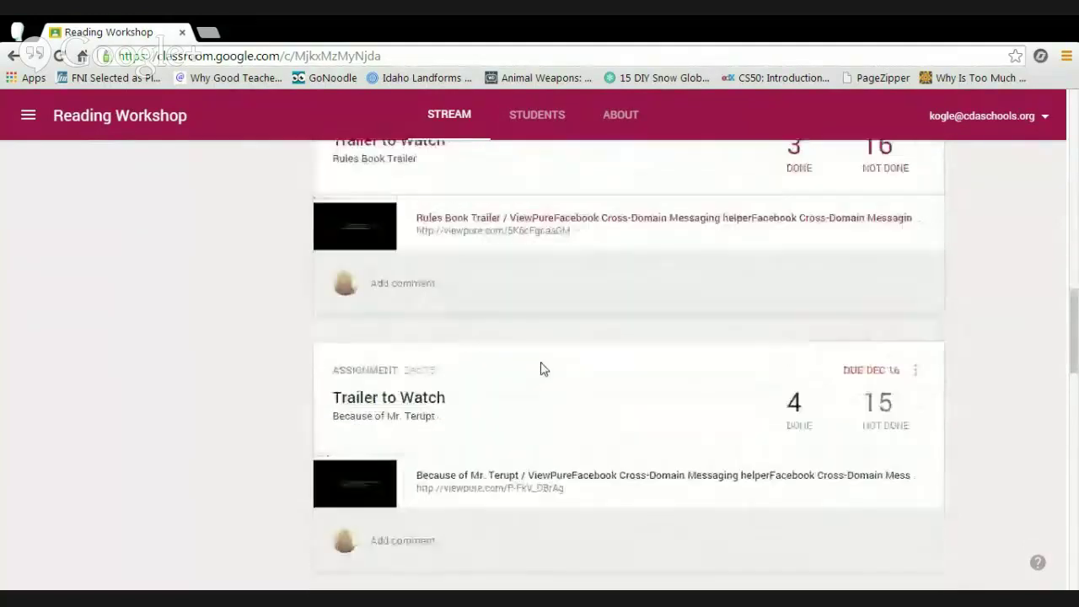
{"action": "scroll", "coordinate": [422, 248], "scroll_direction": "down", "scroll_amount": 3}
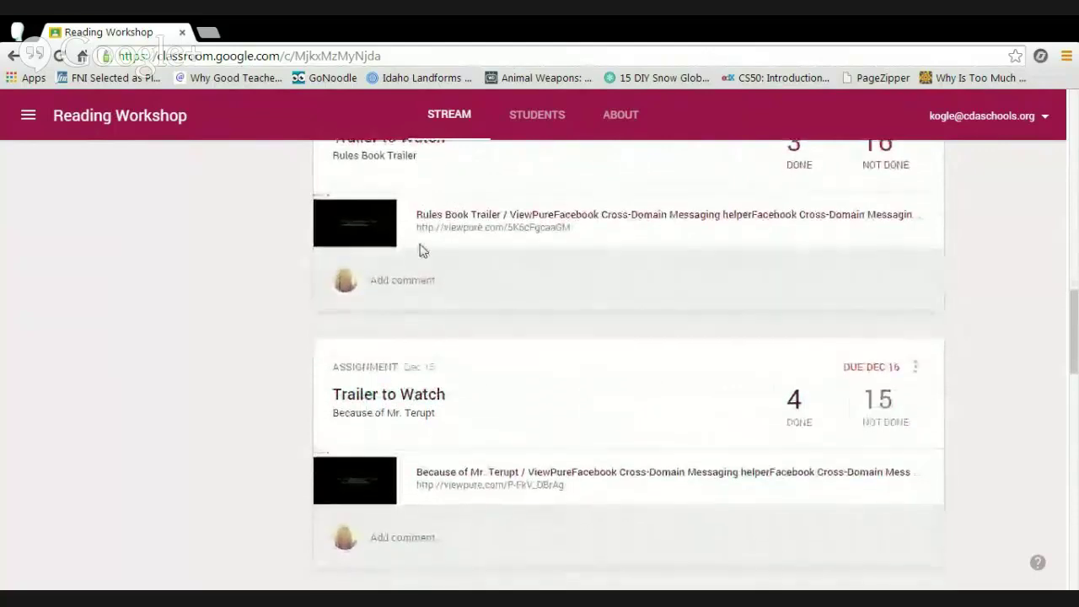
{"action": "scroll", "coordinate": [418, 434], "scroll_direction": "down", "scroll_amount": 3}
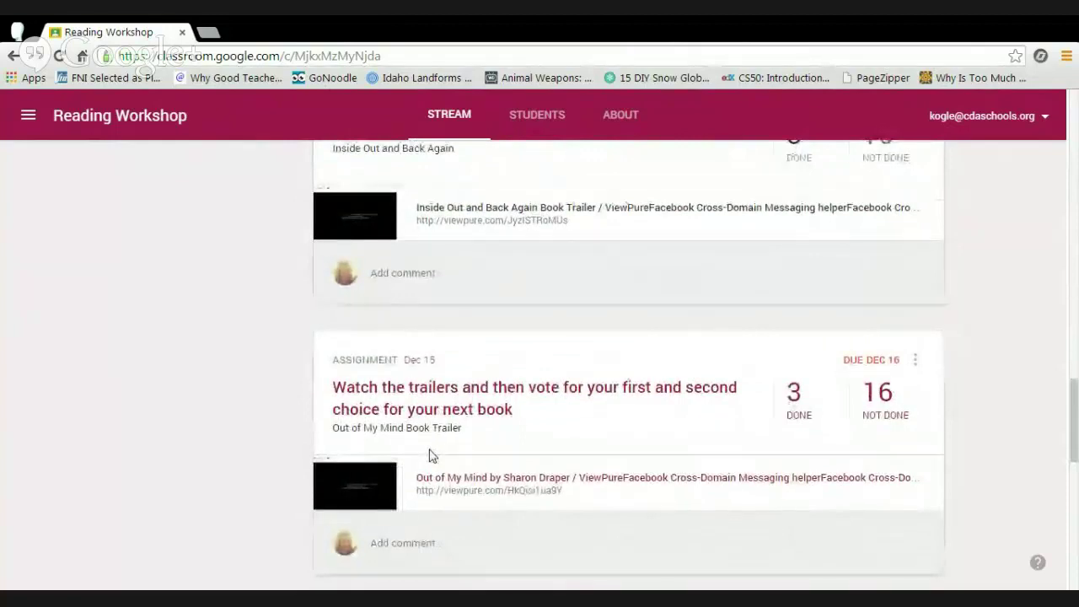
{"action": "scroll", "coordinate": [429, 455], "scroll_direction": "up", "scroll_amount": 4}
{"action": "scroll", "coordinate": [429, 455], "scroll_direction": "up", "scroll_amount": 6}
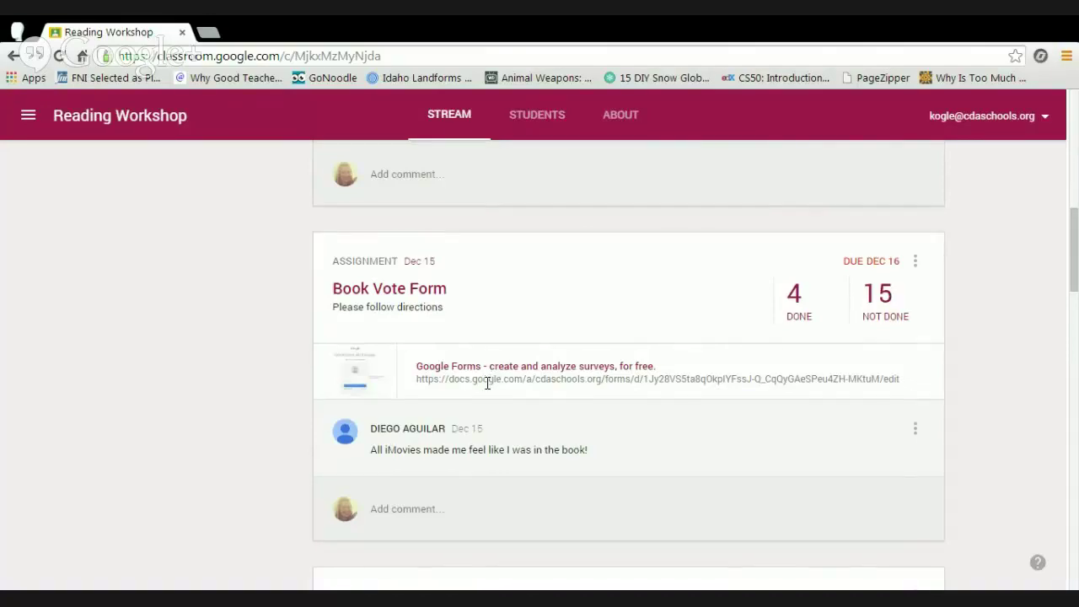
Open the Google Form attached to the Fill out iMOvie form assignment, review its questions, and close it.
{"action": "scroll", "coordinate": [489, 381], "scroll_direction": "down", "scroll_amount": 10}
{"action": "scroll", "coordinate": [329, 364], "scroll_direction": "down", "scroll_amount": 5}
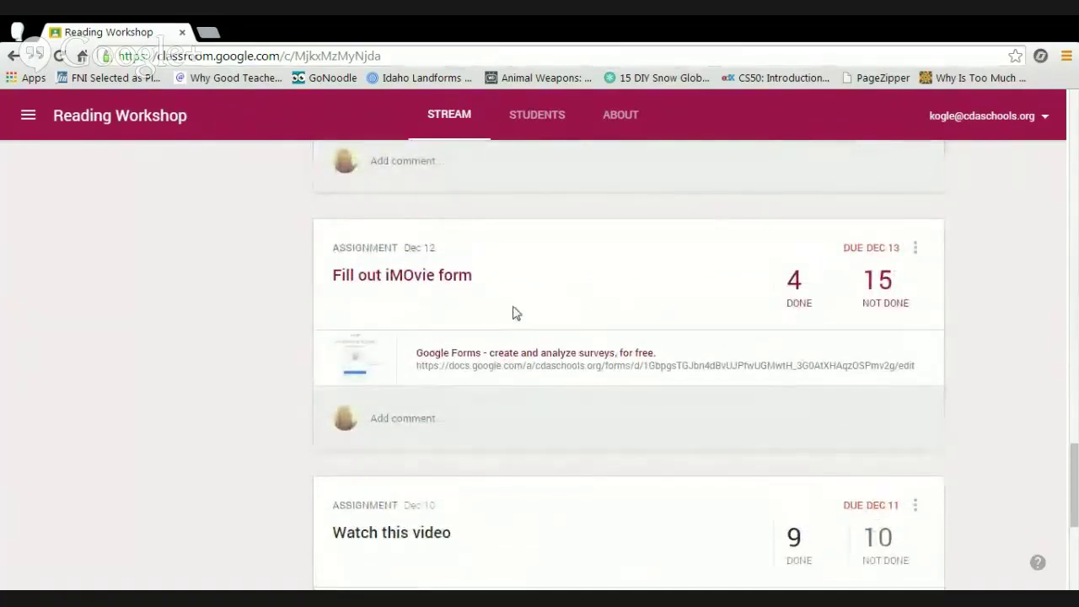
{"action": "left_click", "coordinate": [544, 354]}
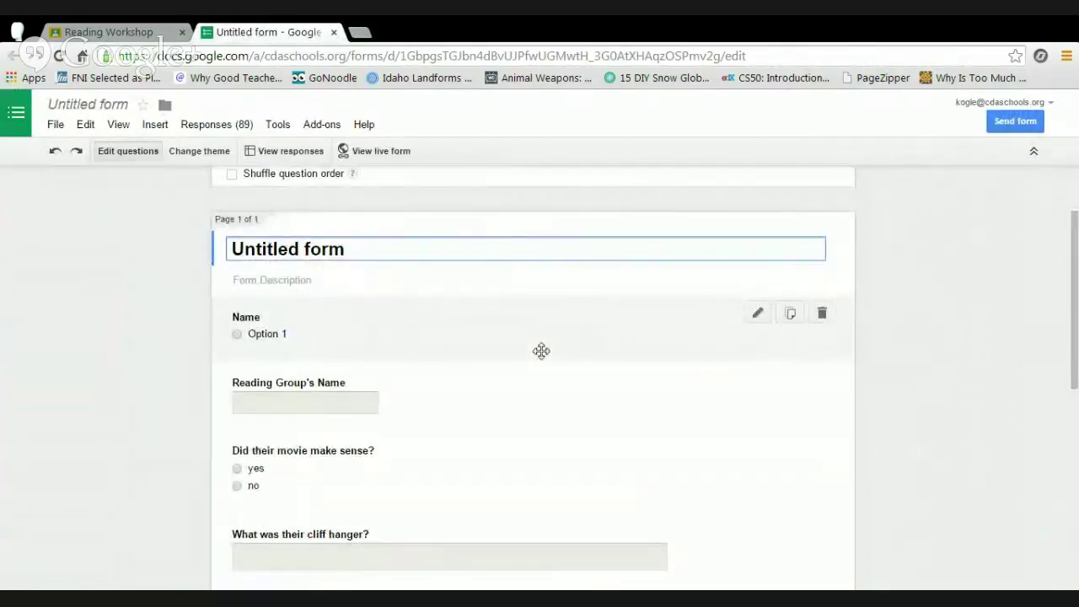
{"action": "scroll", "coordinate": [542, 351], "scroll_direction": "down", "scroll_amount": 1}
{"action": "scroll", "coordinate": [542, 351], "scroll_direction": "down", "scroll_amount": 1}
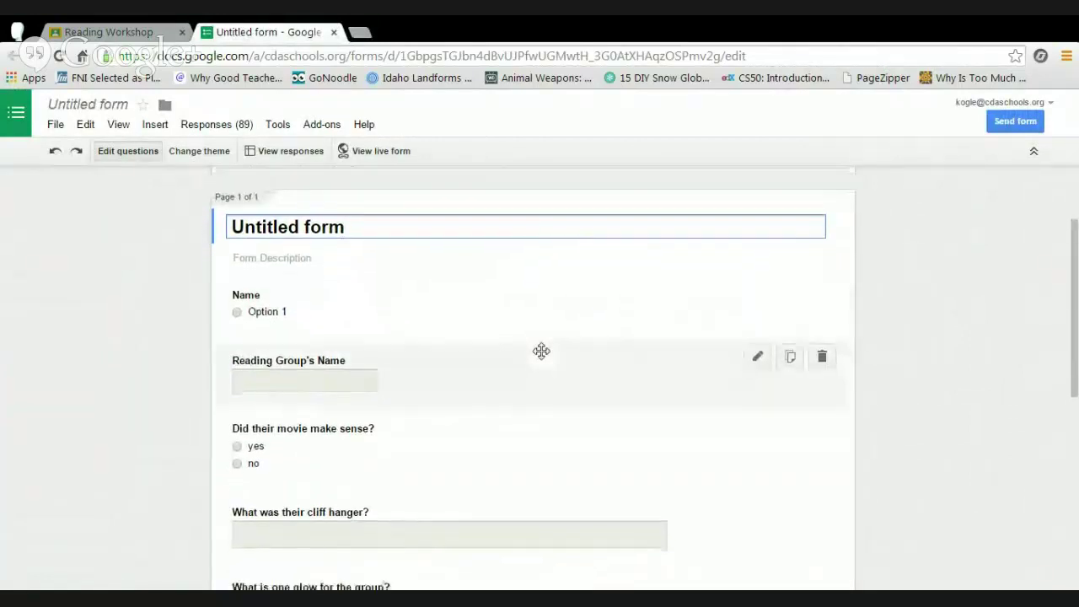
{"action": "scroll", "coordinate": [523, 376], "scroll_direction": "down", "scroll_amount": 1}
{"action": "scroll", "coordinate": [522, 376], "scroll_direction": "down", "scroll_amount": 2}
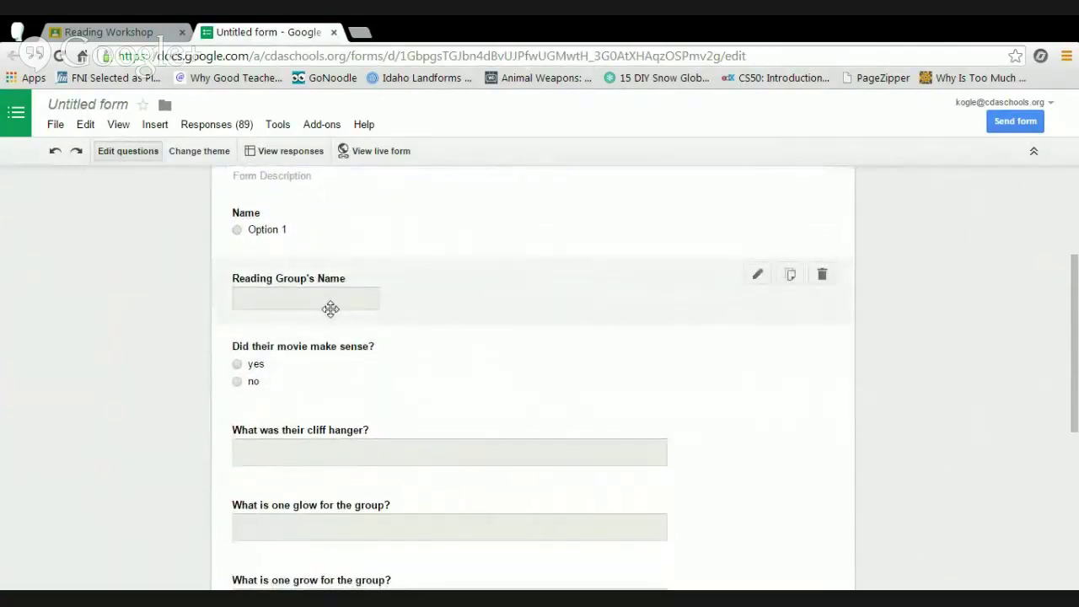
{"action": "scroll", "coordinate": [362, 300], "scroll_direction": "down", "scroll_amount": 3}
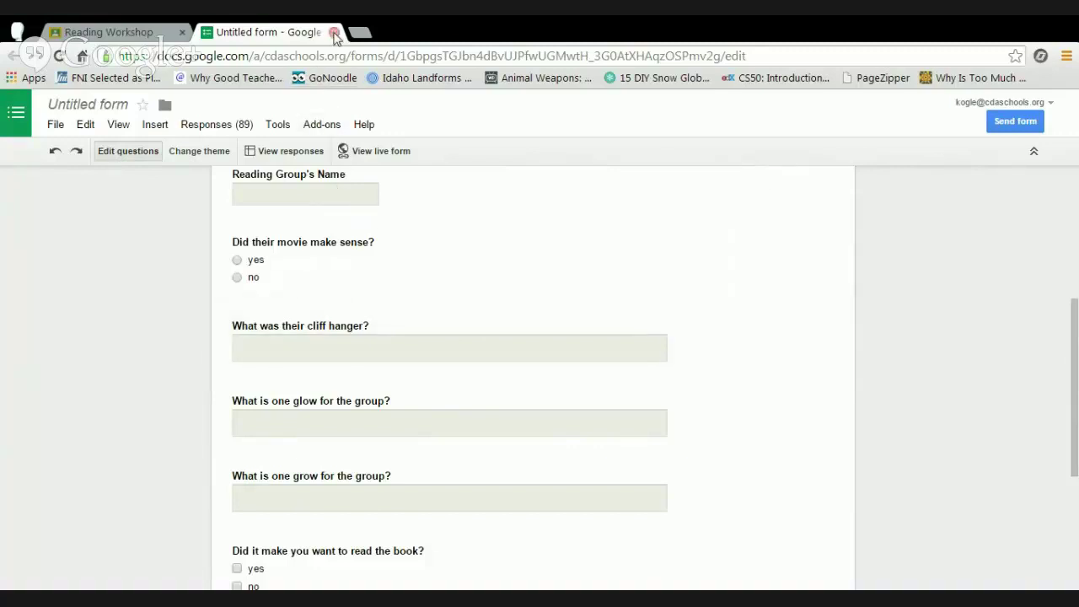
{"action": "left_click", "coordinate": [333, 32]}
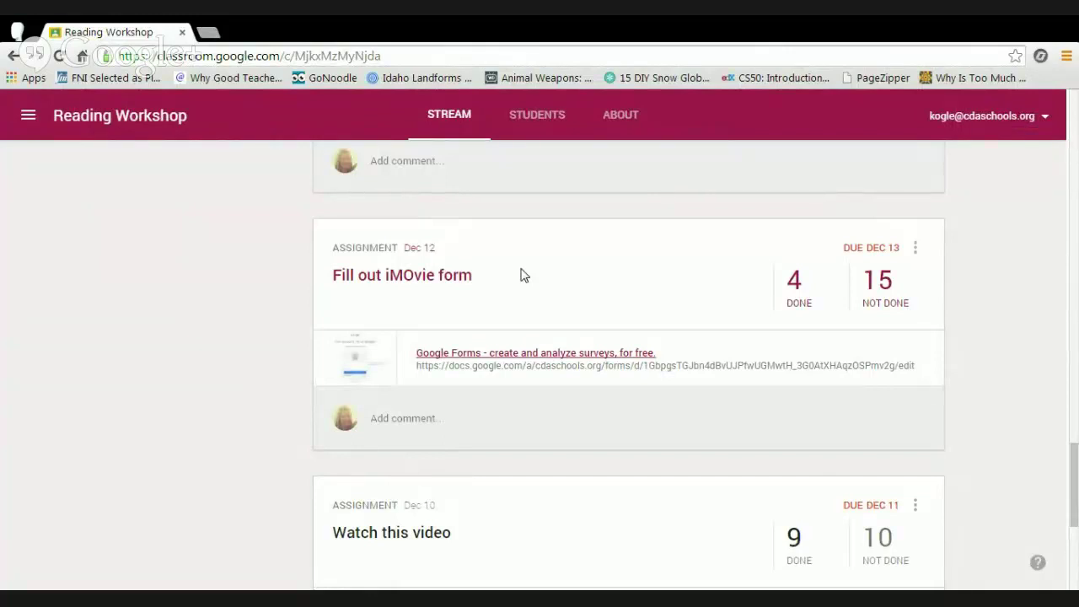
Look back over the earlier-viewed book trailer assignments above the Fill out iMOvie form assignment.
{"action": "scroll", "coordinate": [522, 275], "scroll_direction": "up", "scroll_amount": 3}
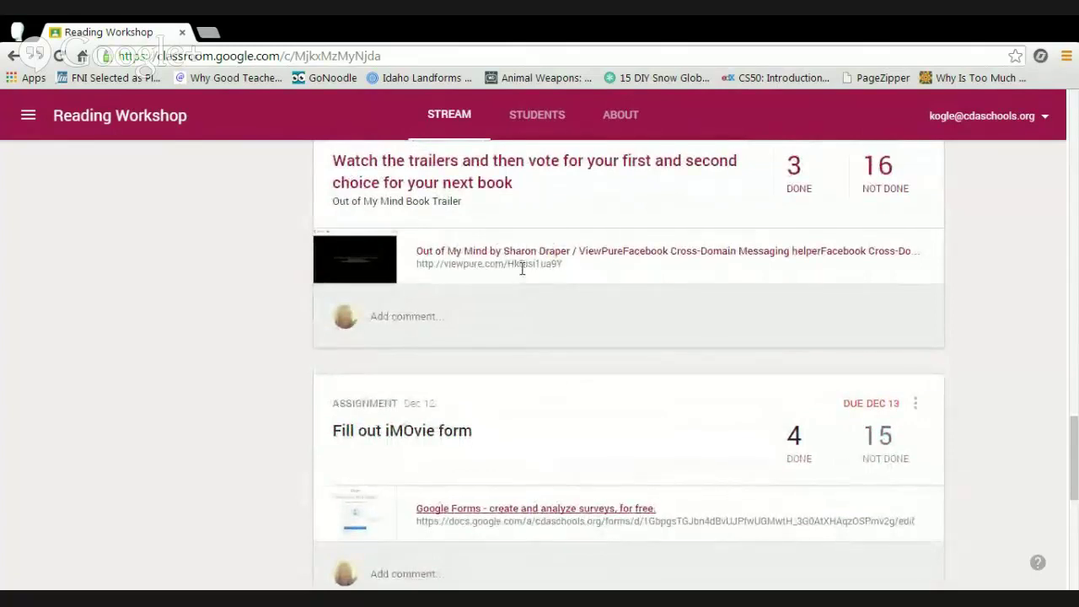
{"action": "scroll", "coordinate": [522, 270], "scroll_direction": "up", "scroll_amount": 4}
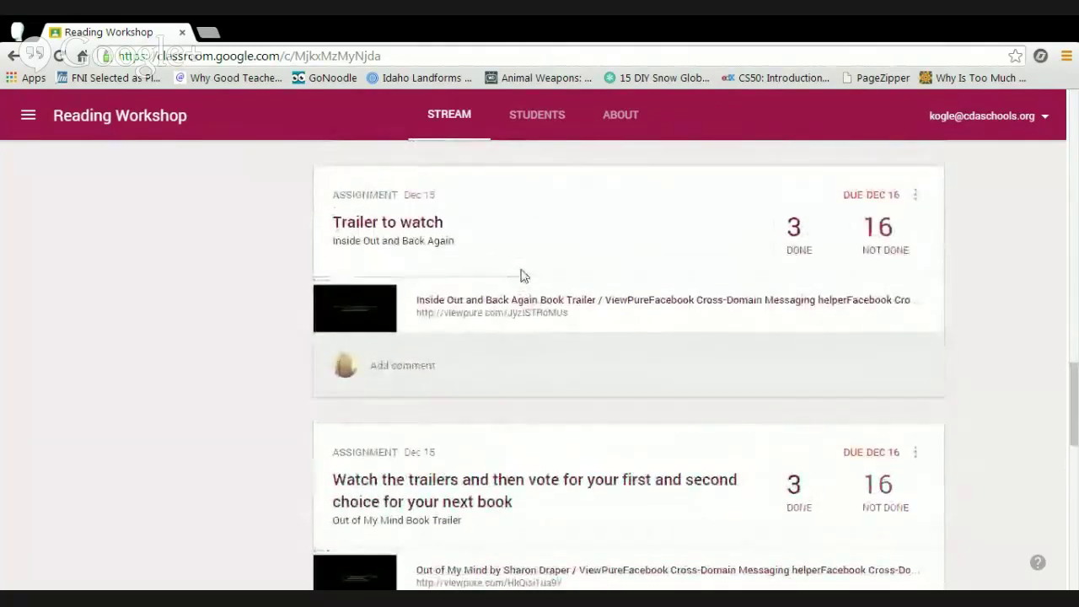